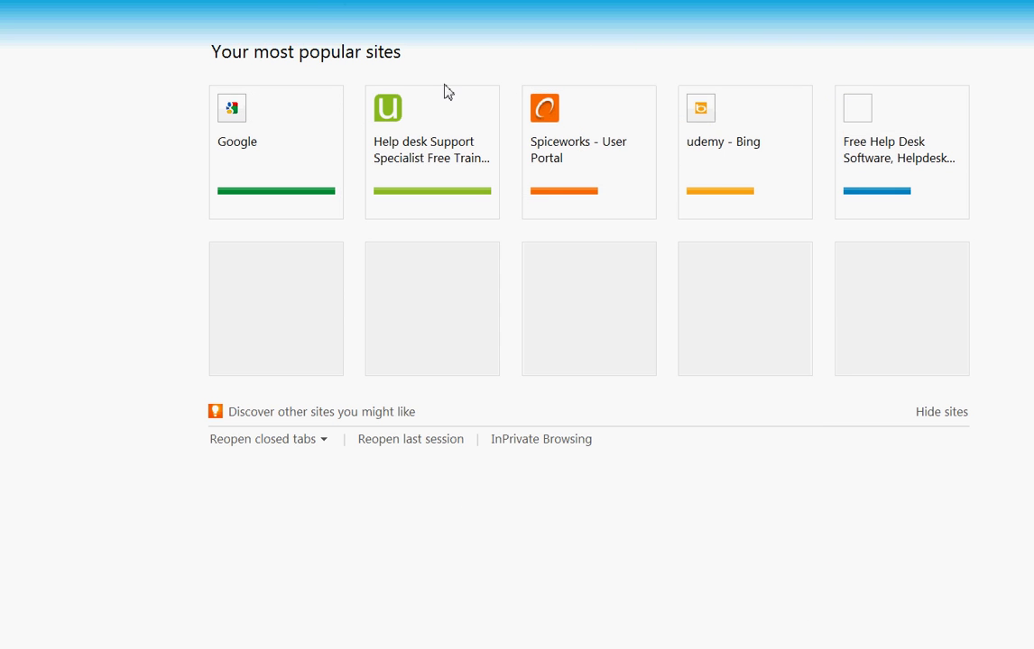
# Step: Open the Spiceworks User Portal login, start entering the e-mail, then start a new tab
pyautogui.click(551, 177)
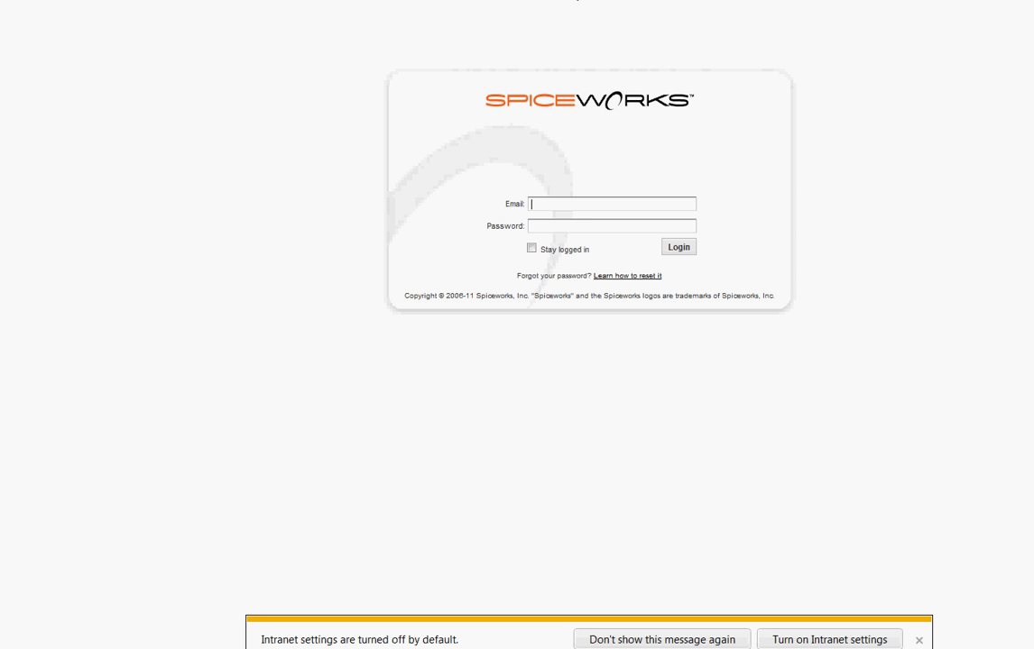
pyautogui.click(587, 210)
pyautogui.write('da')
pyautogui.click(677, 0)
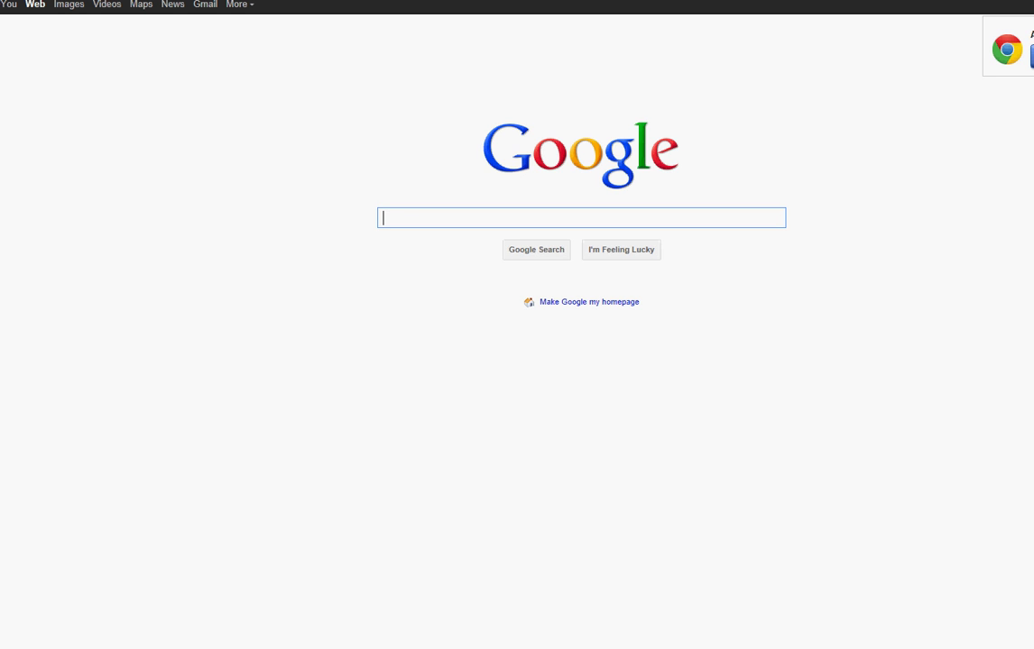
# Step: Search Google for 'spiceworks portal', replacing the earlier 'tick' query
pyautogui.write('tick')
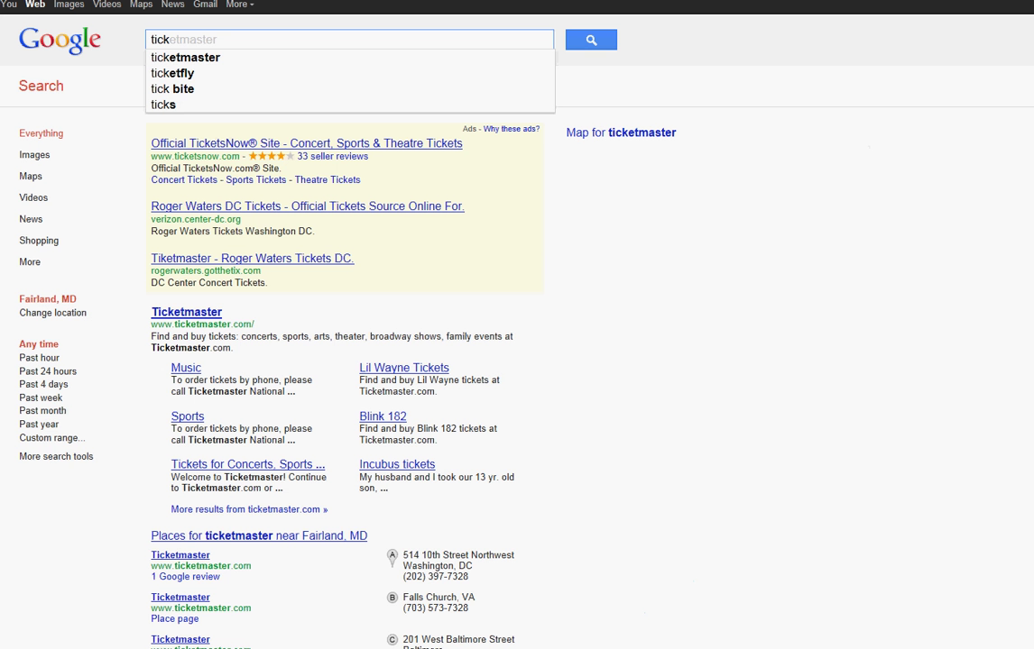
pyautogui.press('BackSpace')
pyautogui.press('BackSpace')
pyautogui.press('BackSpace')
pyautogui.press('BackSpace')
pyautogui.write('sp')
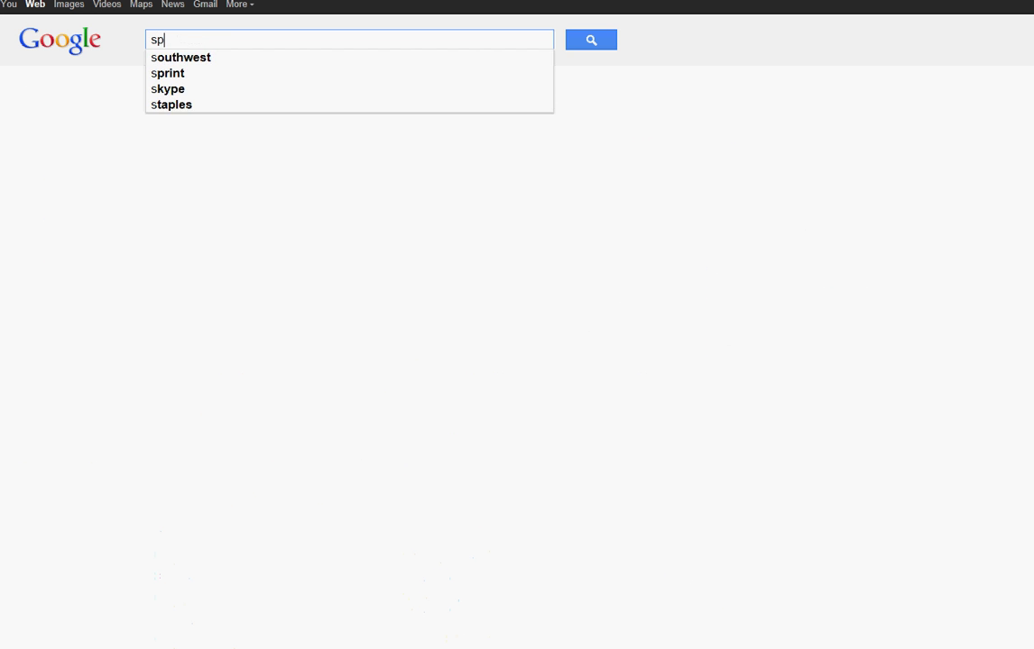
pyautogui.write('iceworks portal')
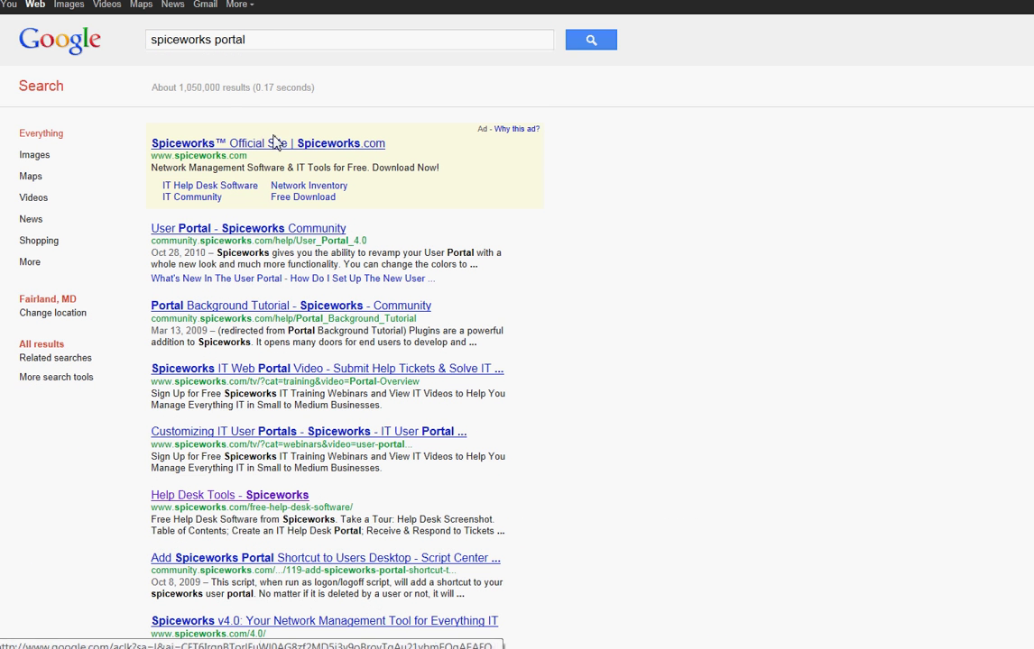
# Step: Open the Free Help Desk Software page and step through tour slides 2–9, ending at ticket importing
pyautogui.click(245, 193)
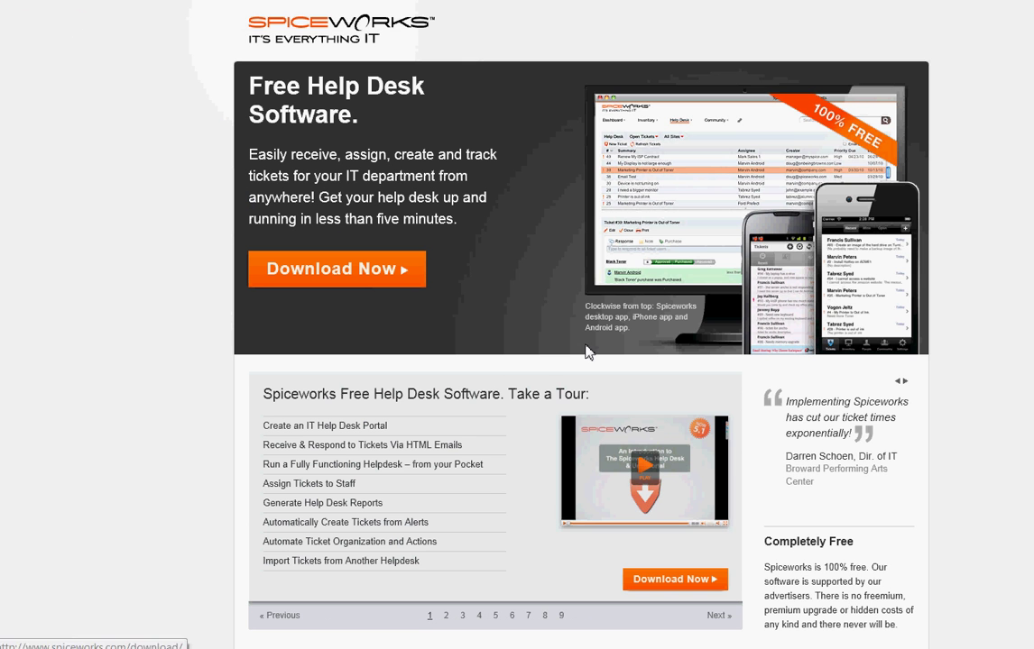
pyautogui.scroll(-3, 517, 325)
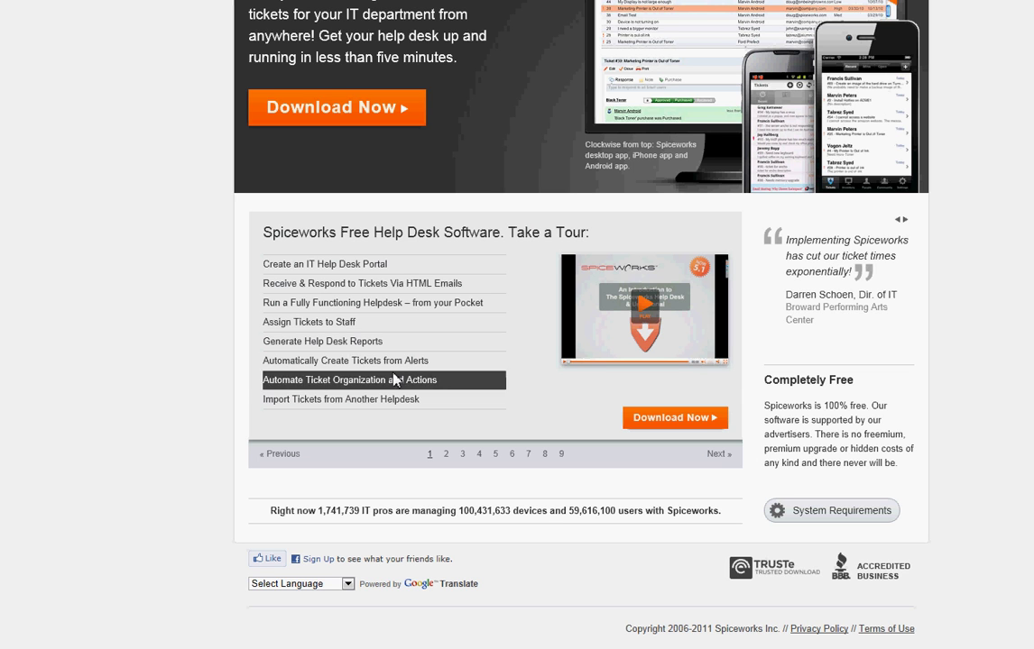
pyautogui.click(446, 456)
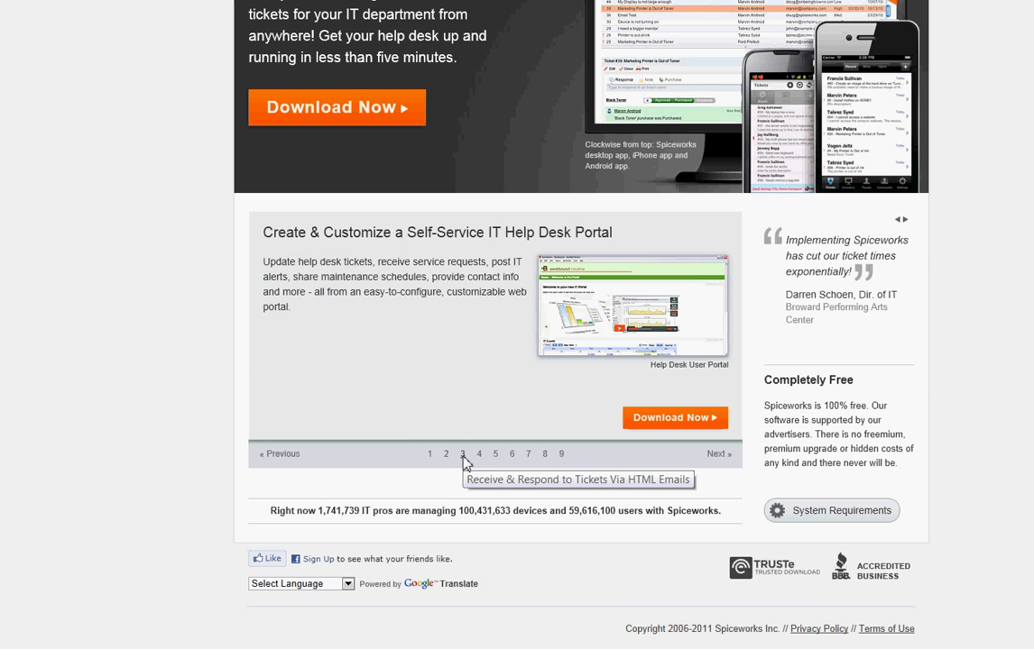
pyautogui.click(463, 455)
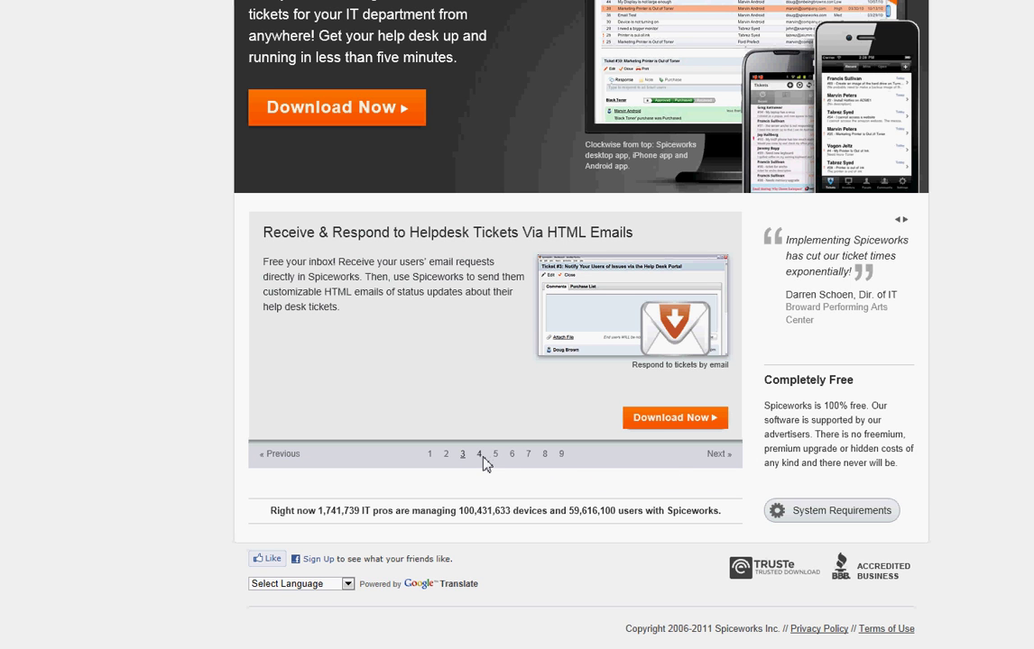
pyautogui.click(481, 458)
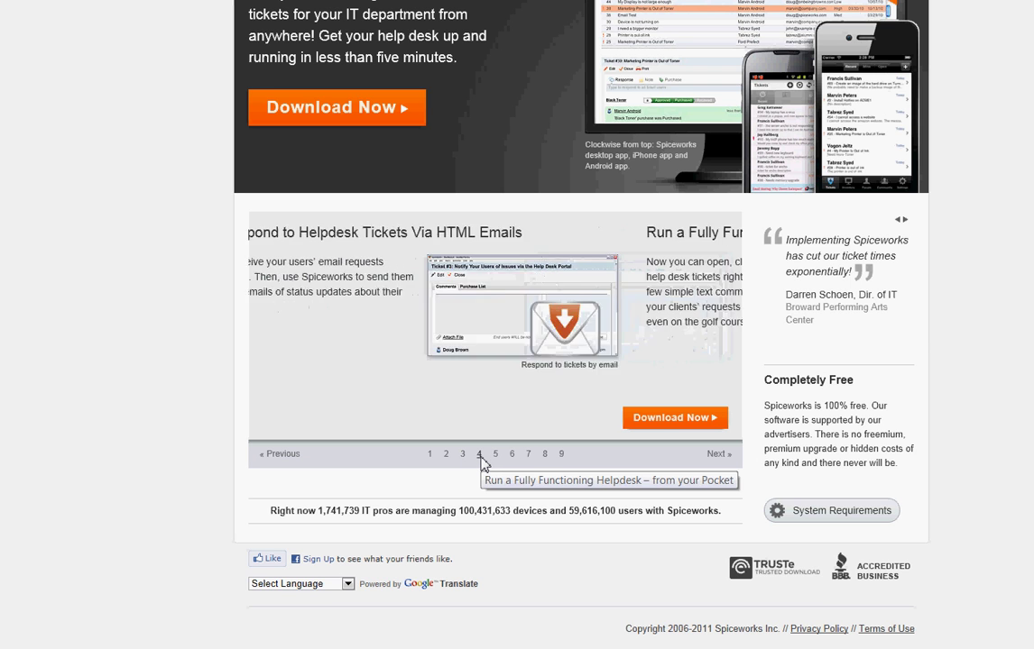
pyautogui.click(497, 459)
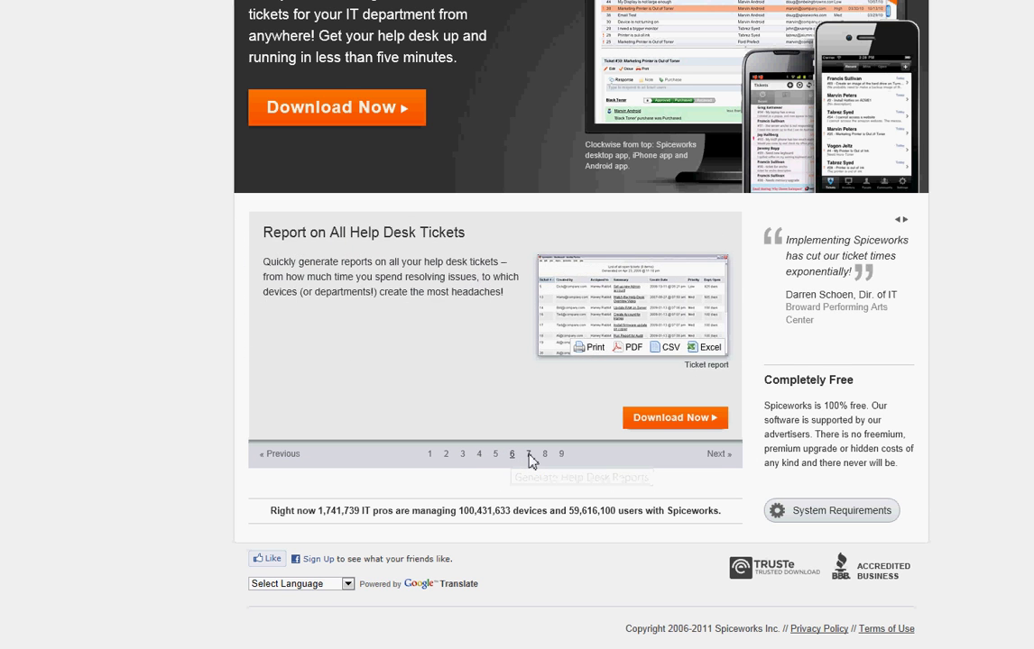
pyautogui.click(531, 460)
pyautogui.click(545, 458)
pyautogui.click(561, 457)
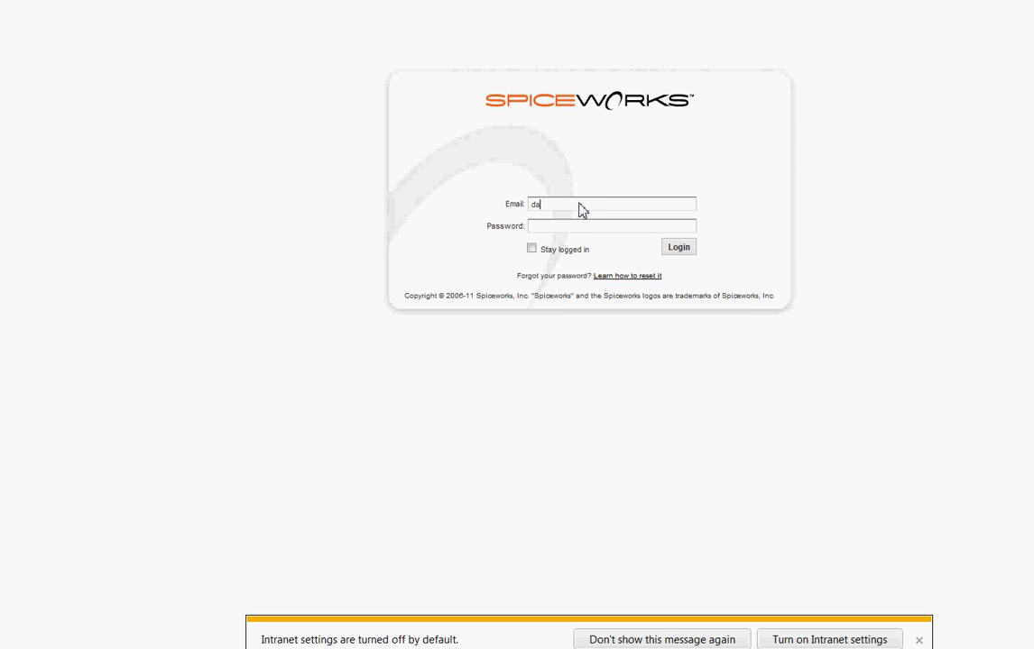
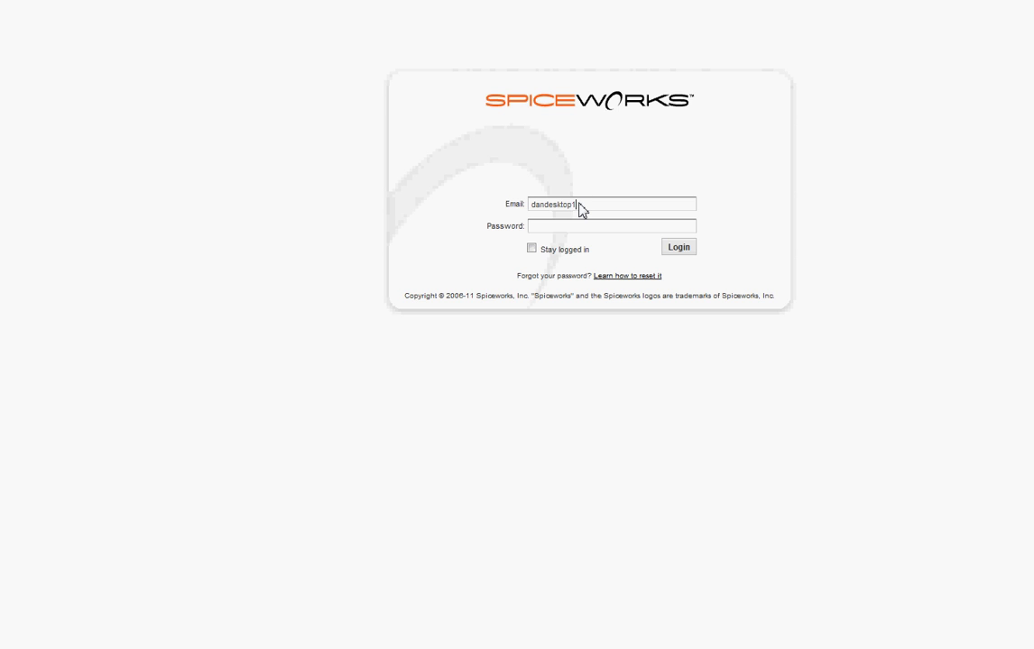
# Step: Log in with the account e-mail, correcting a typo, and the account password
pyautogui.press('Tab')
pyautogui.write('p*****')
pyautogui.press('Return')
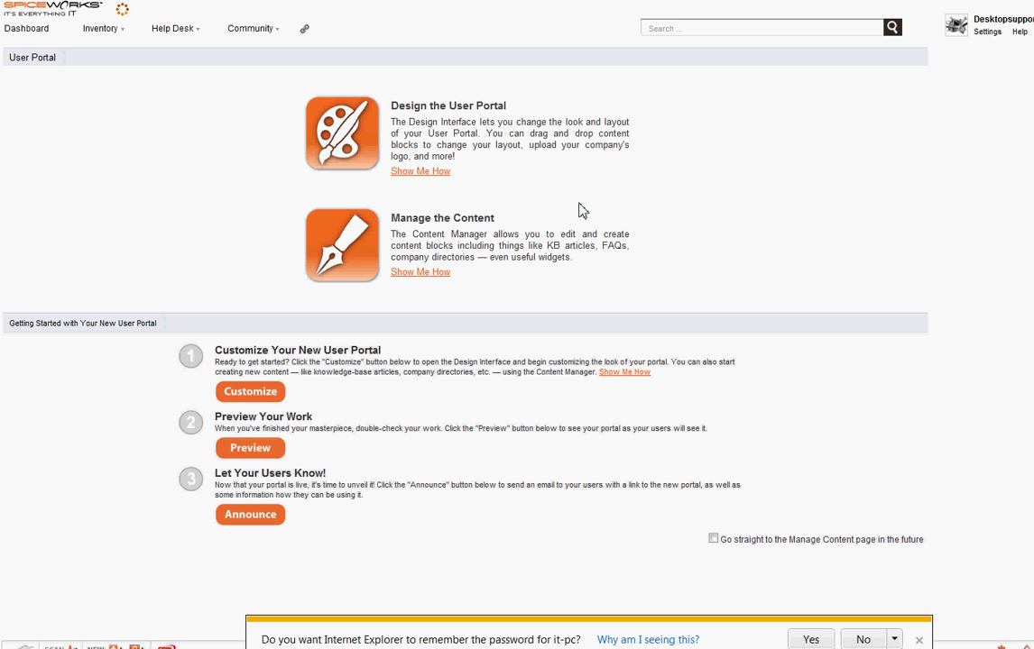
# Step: Preview the portal in End-User View from 'Preview Your Work'
pyautogui.click(255, 451)
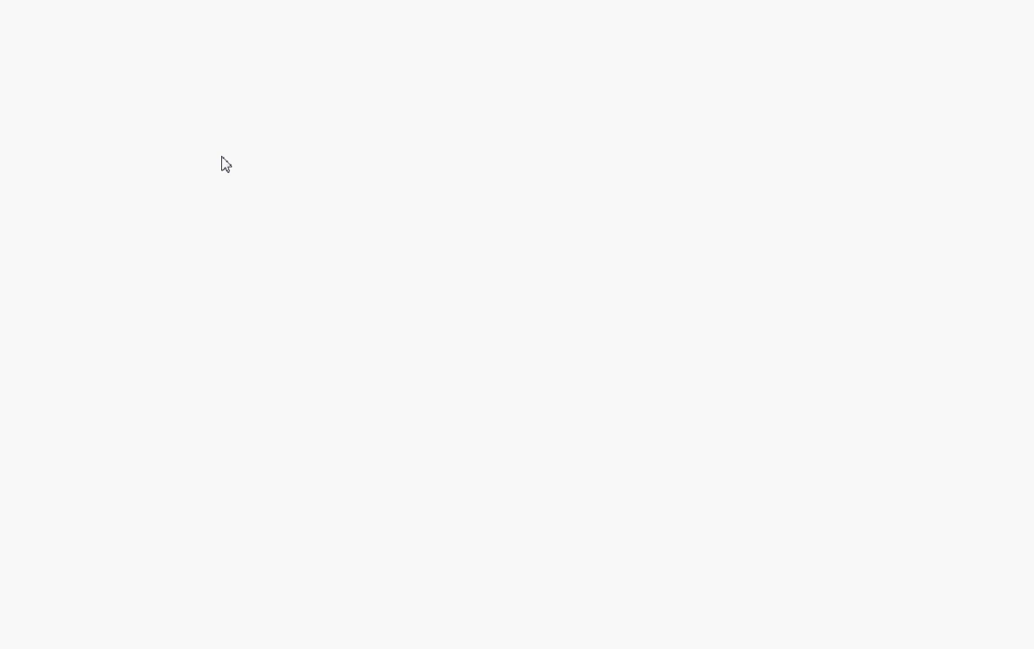
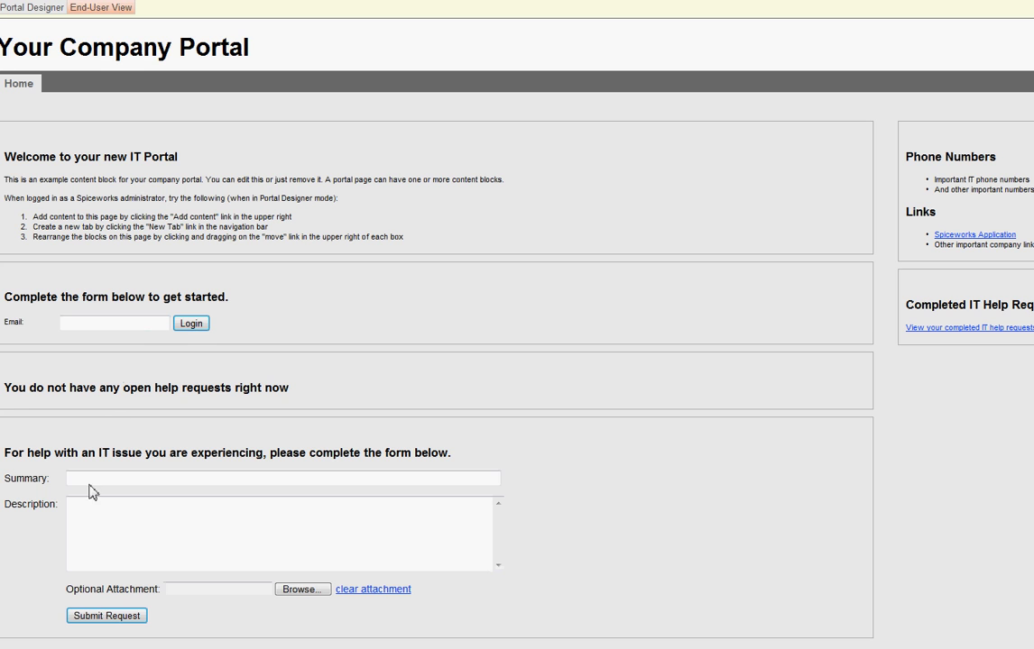
# Step: Submit a help request 'hey i got a problem,' with a Flash-error description and Chrysanthemum.jpg attached
pyautogui.click(97, 482)
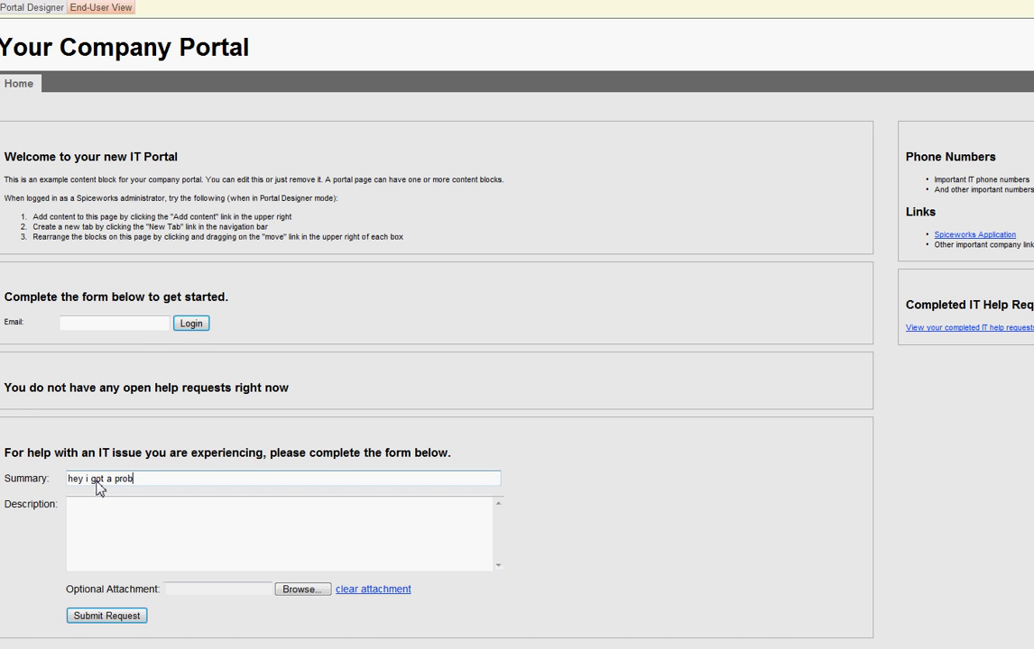
pyautogui.click(111, 529)
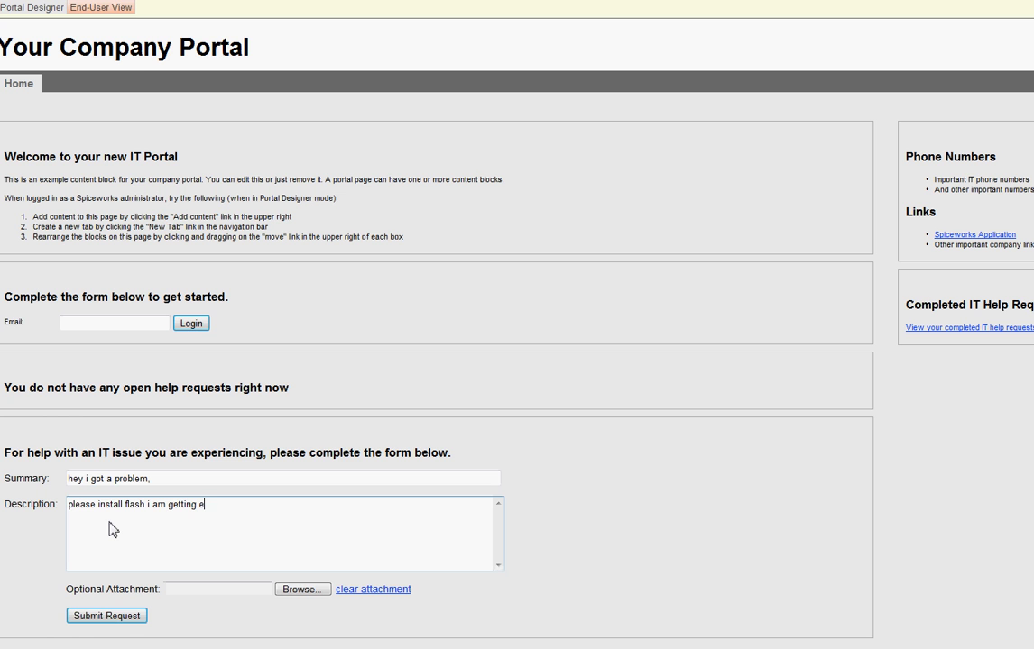
pyautogui.click(301, 591)
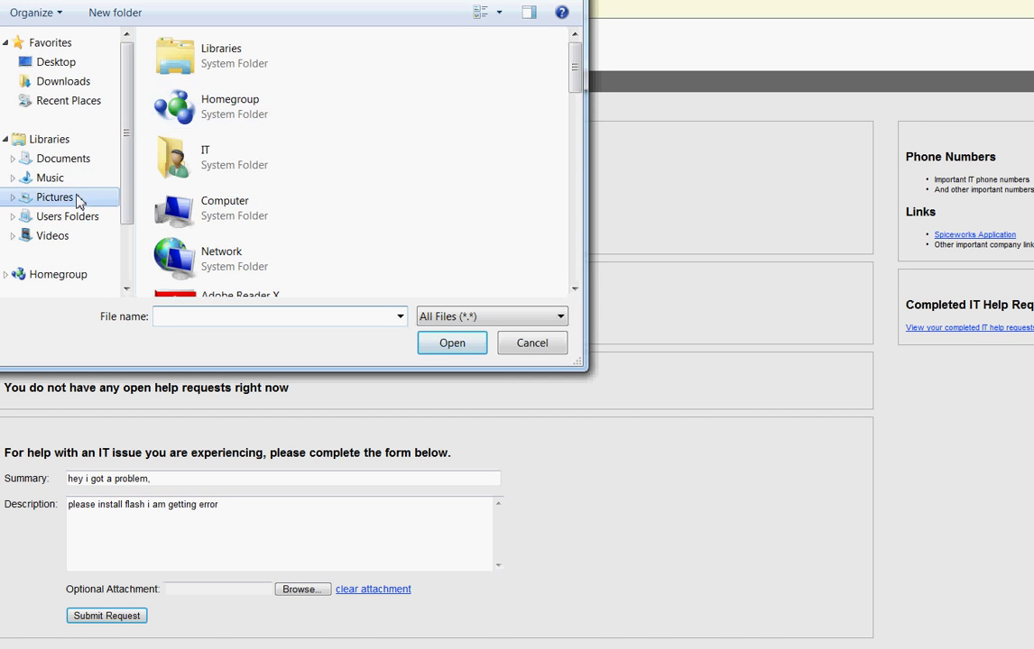
pyautogui.click(79, 198)
pyautogui.doubleClick(173, 171)
pyautogui.doubleClick(174, 144)
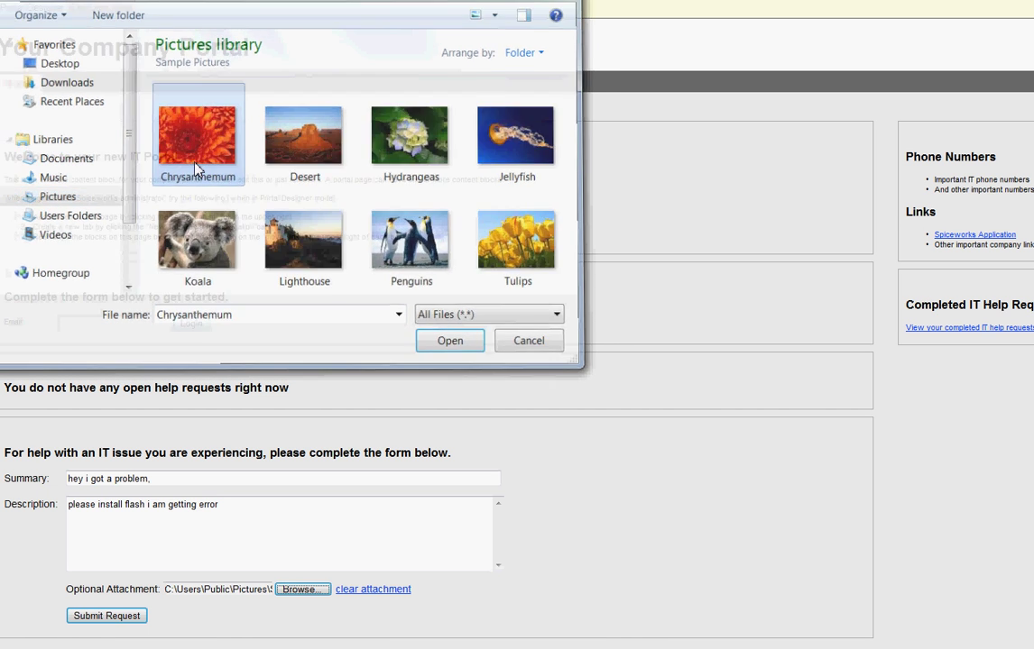
pyautogui.click(123, 615)
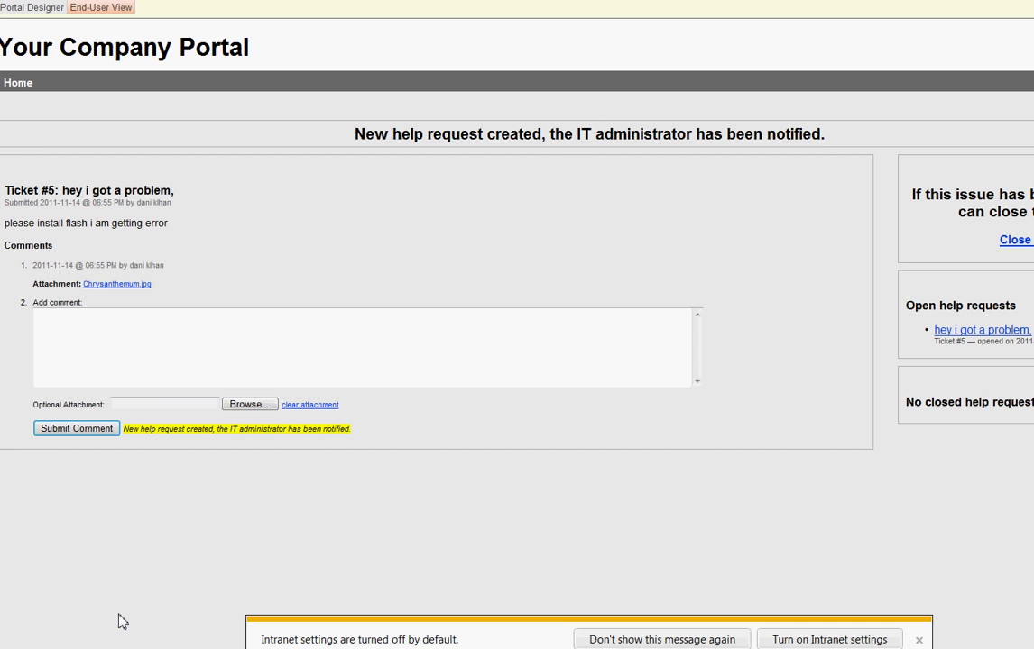
# Step: Review ticket #5's submission date and time and its request-created confirmation in the portal
pyautogui.click(579, 350)
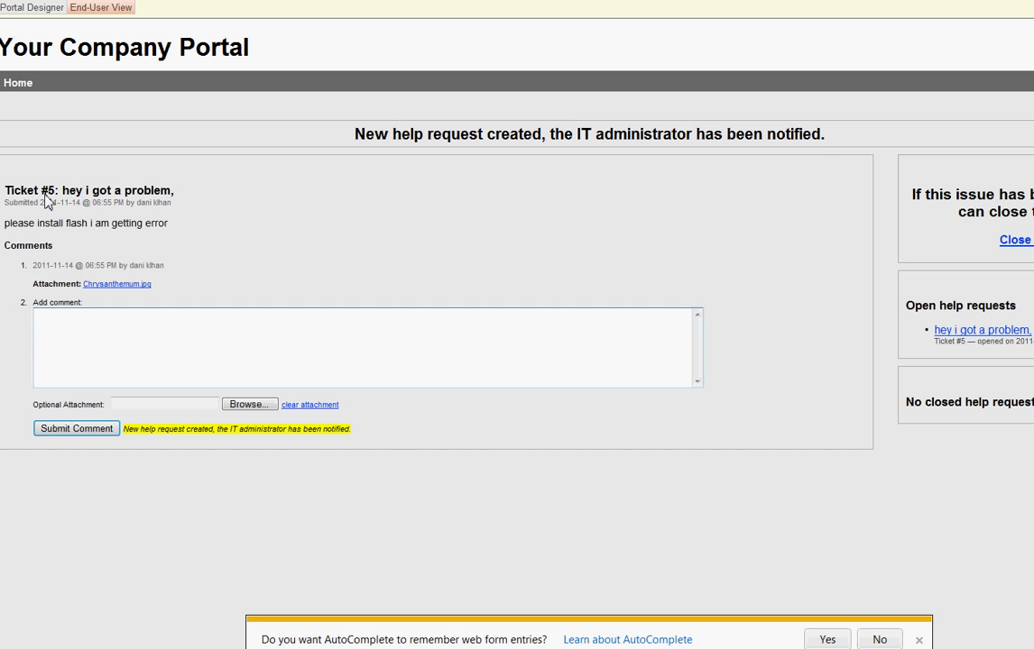
pyautogui.moveTo(93, 203); pyautogui.dragTo(135, 203)
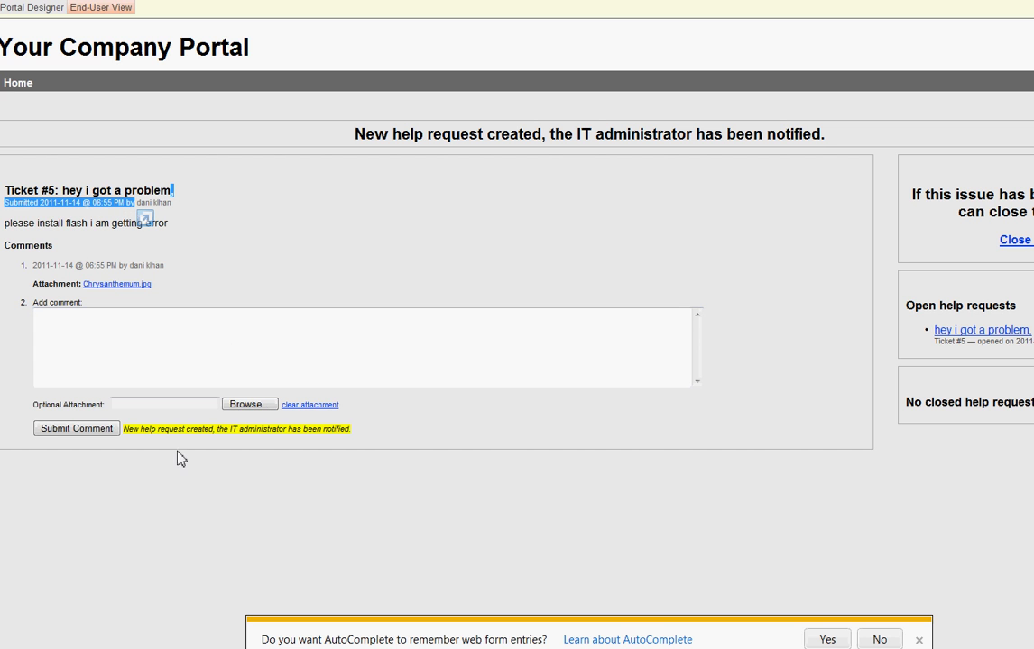
pyautogui.moveTo(126, 430); pyautogui.dragTo(347, 435)
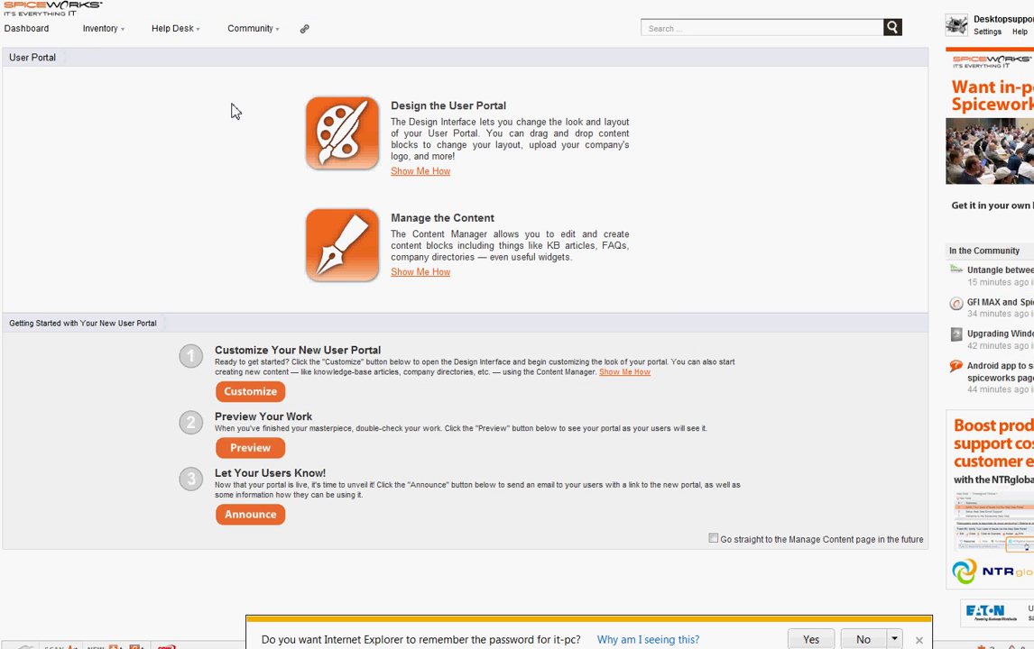
# Step: Open the Tickets list under Help Desk in the top navigation
pyautogui.moveTo(167, 28)
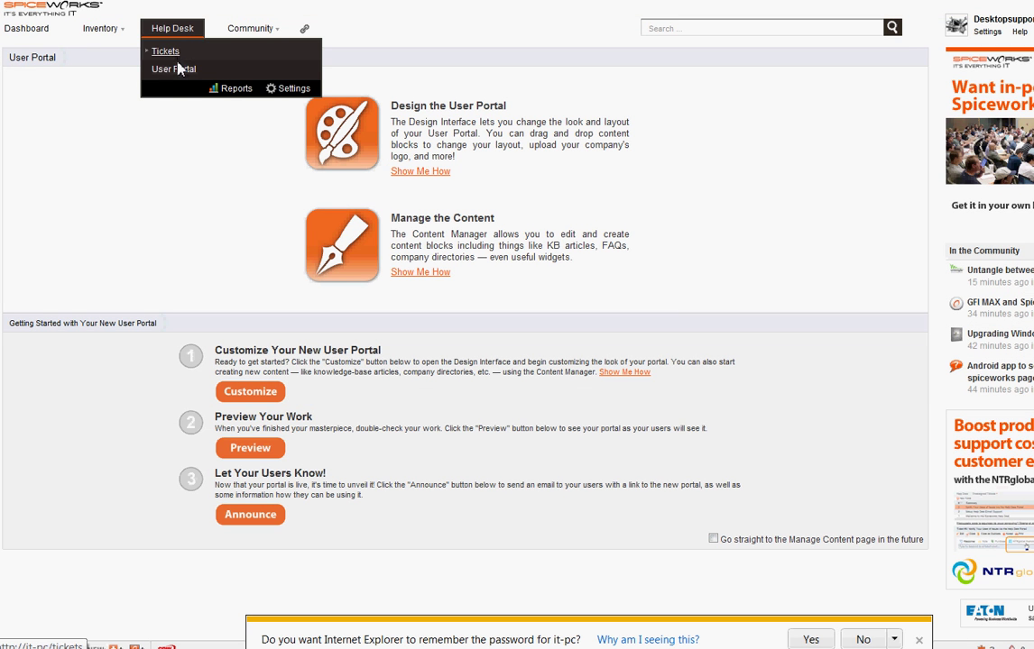
pyautogui.click(165, 54)
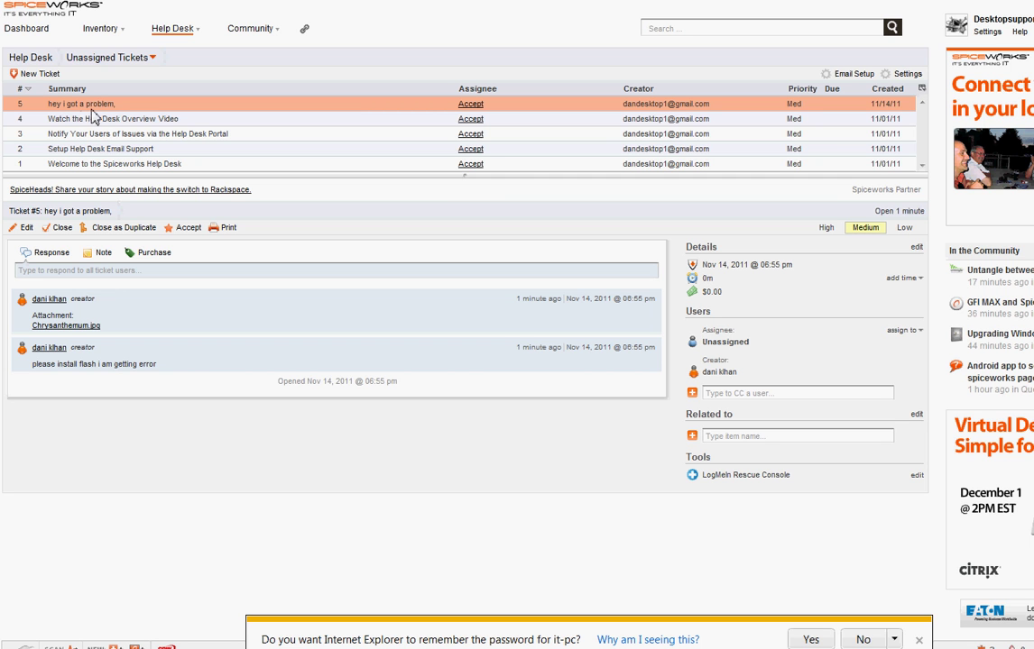
# Step: Accept ticket #5 to assign it to yourself, then open its edit form
pyautogui.click(471, 104)
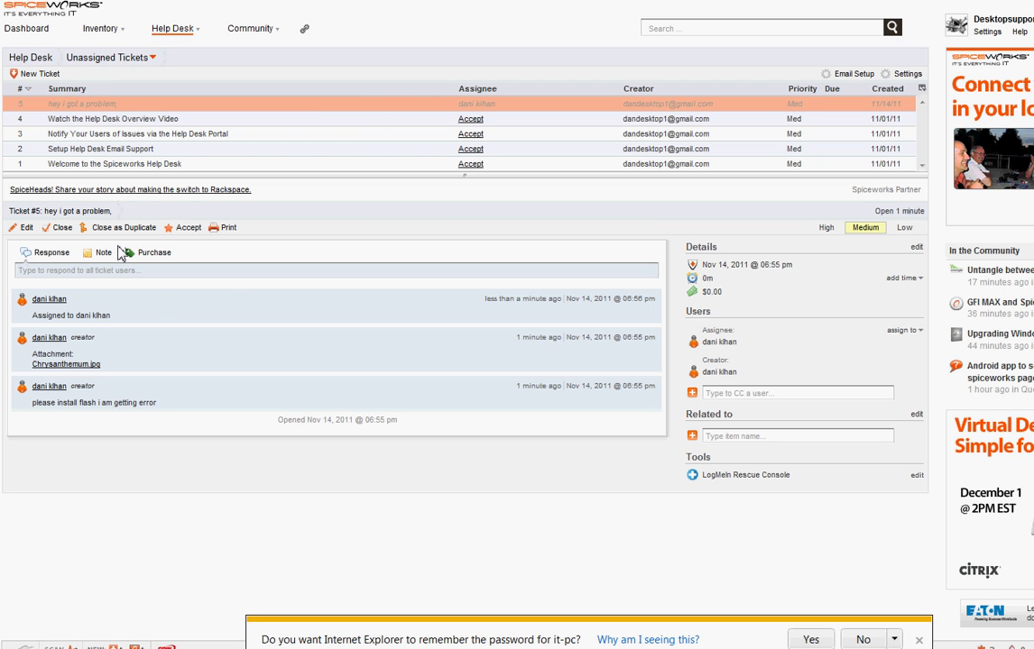
pyautogui.click(26, 228)
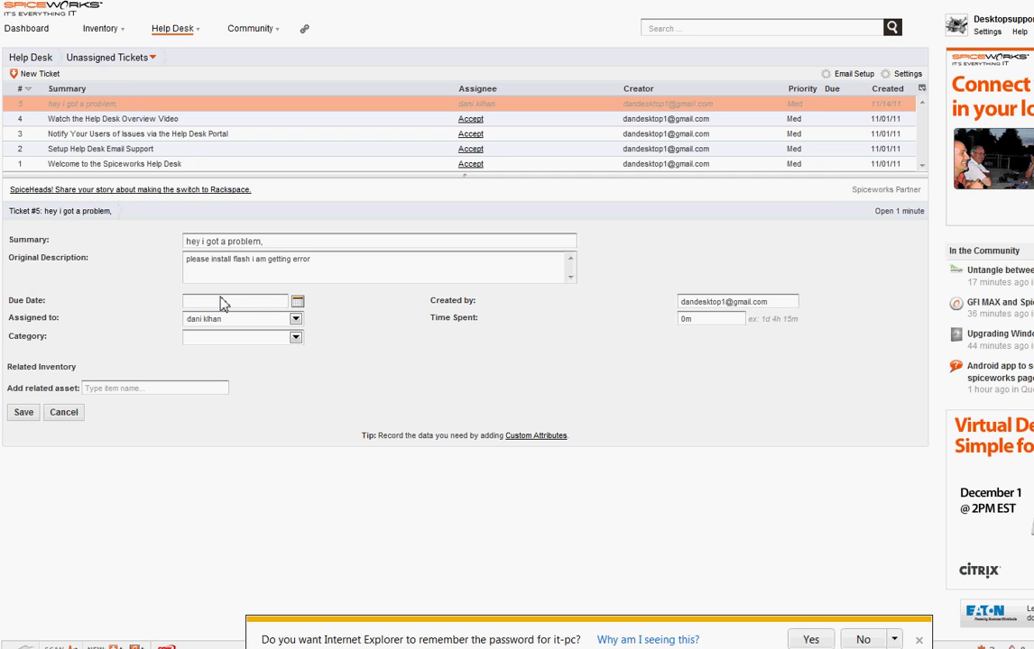
# Step: Set ticket #5's Category to Maintenance, leave Assigned to unchanged, and save
pyautogui.click(317, 274)
pyautogui.click(293, 339)
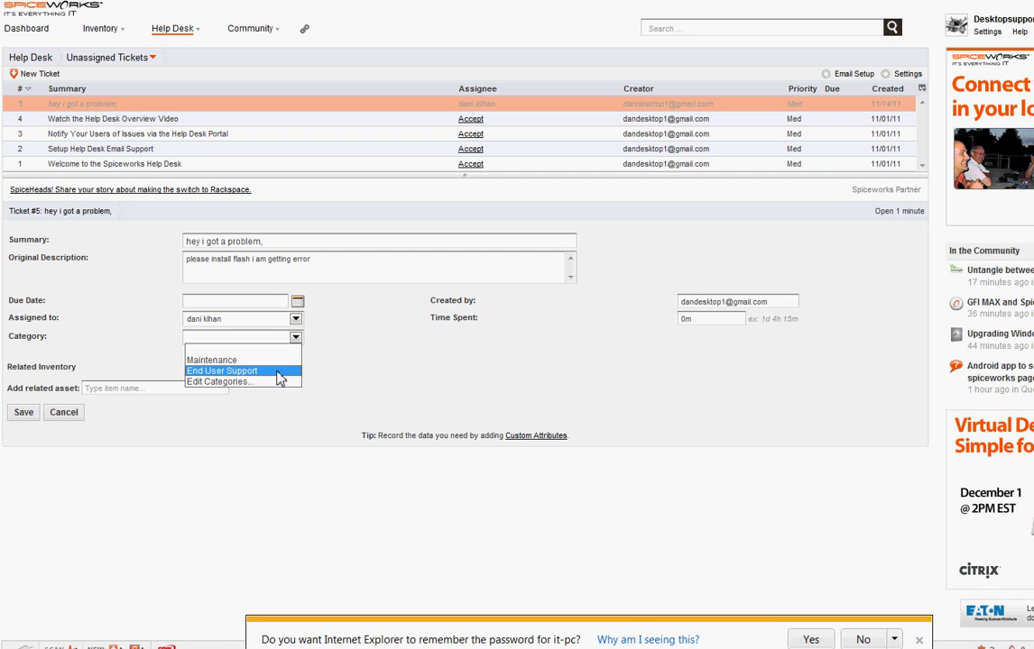
pyautogui.click(275, 360)
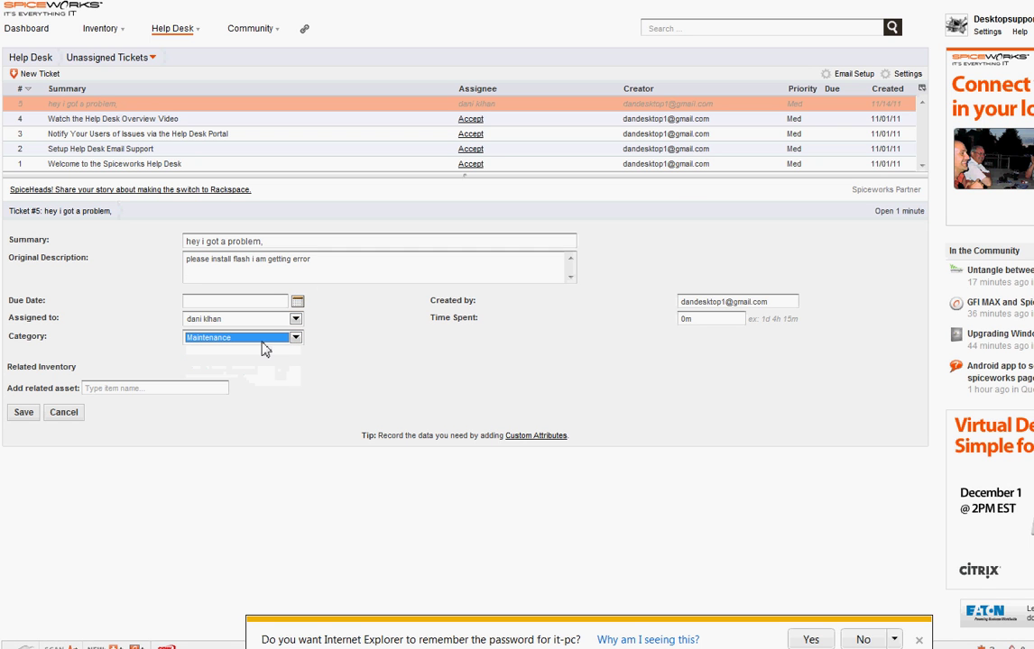
pyautogui.click(295, 320)
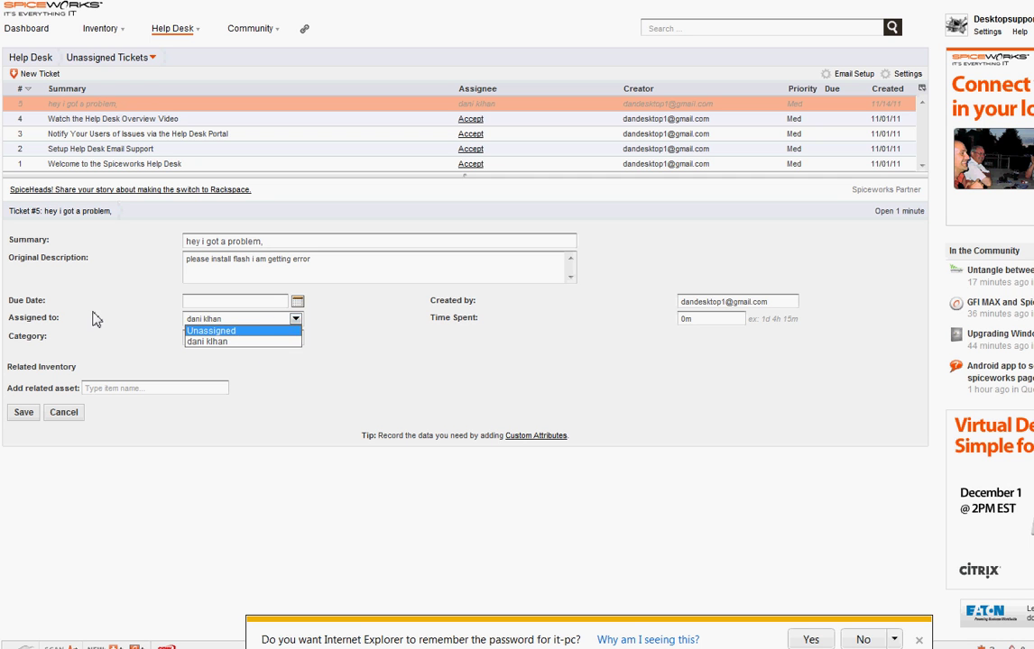
pyautogui.click(254, 342)
pyautogui.moveTo(11, 316); pyautogui.dragTo(61, 317)
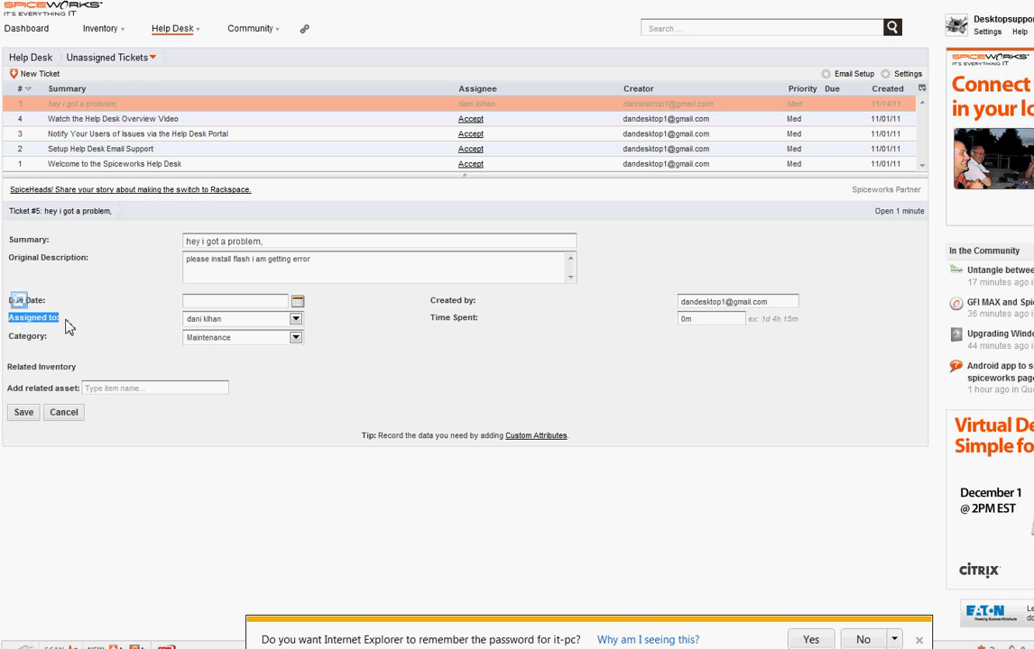
pyautogui.click(229, 321)
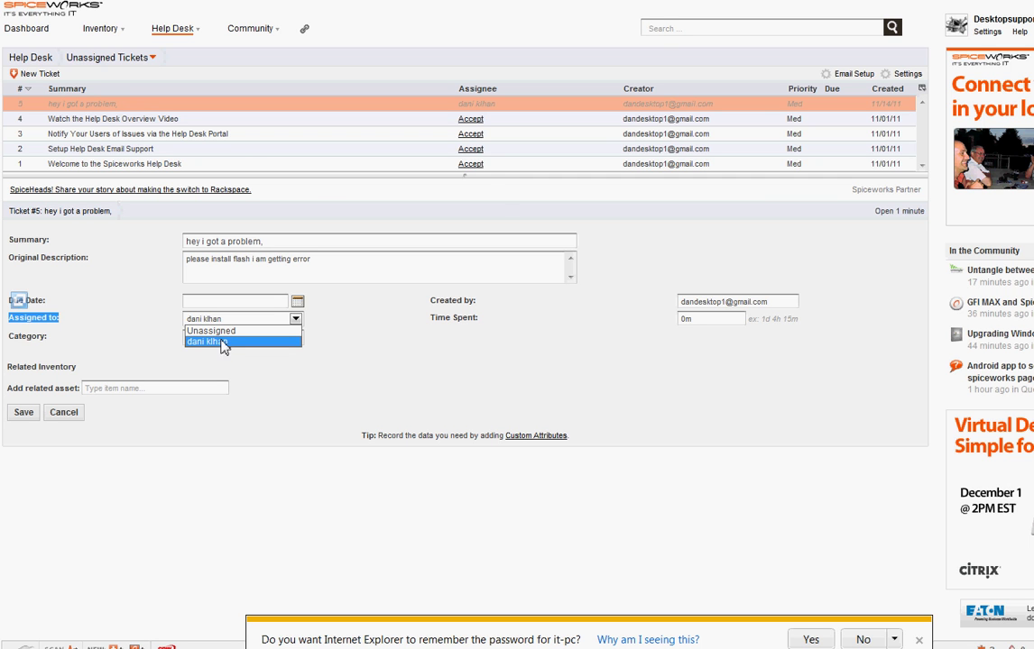
pyautogui.click(243, 371)
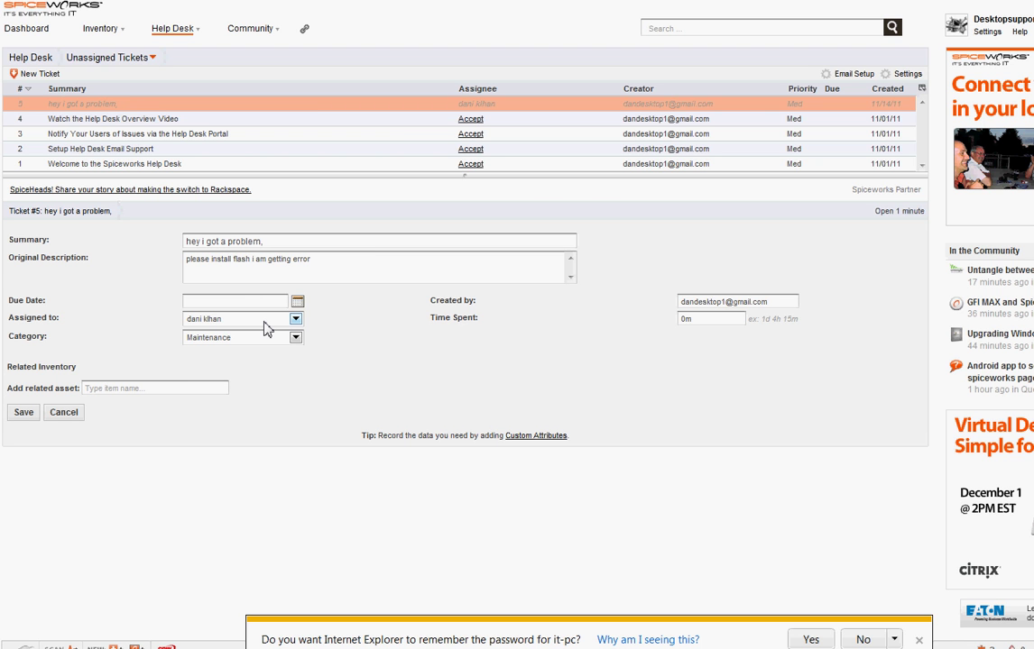
pyautogui.click(265, 323)
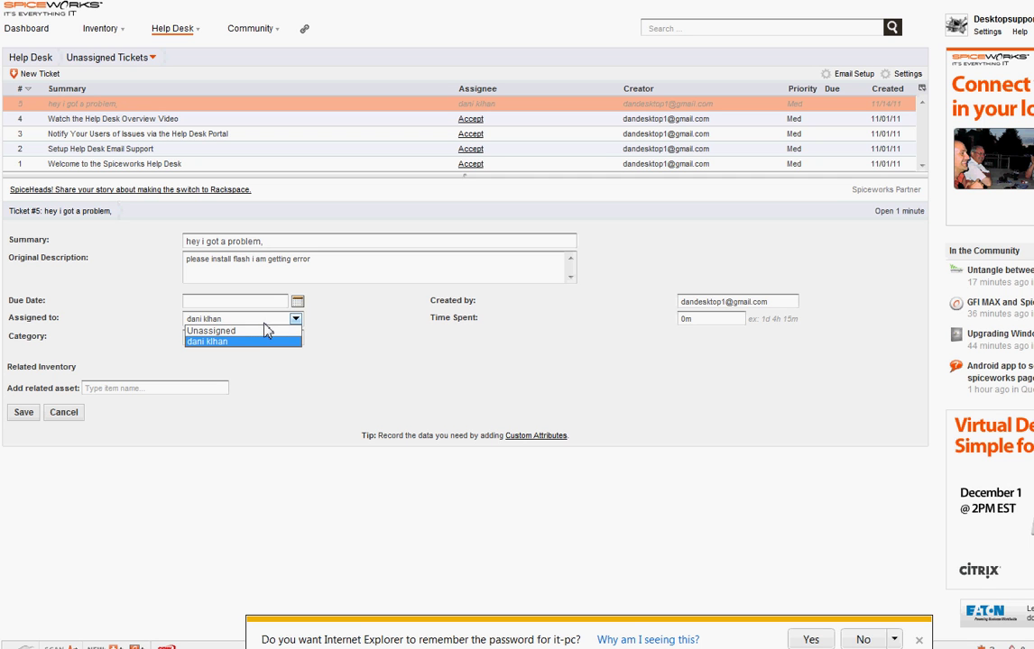
pyautogui.click(257, 342)
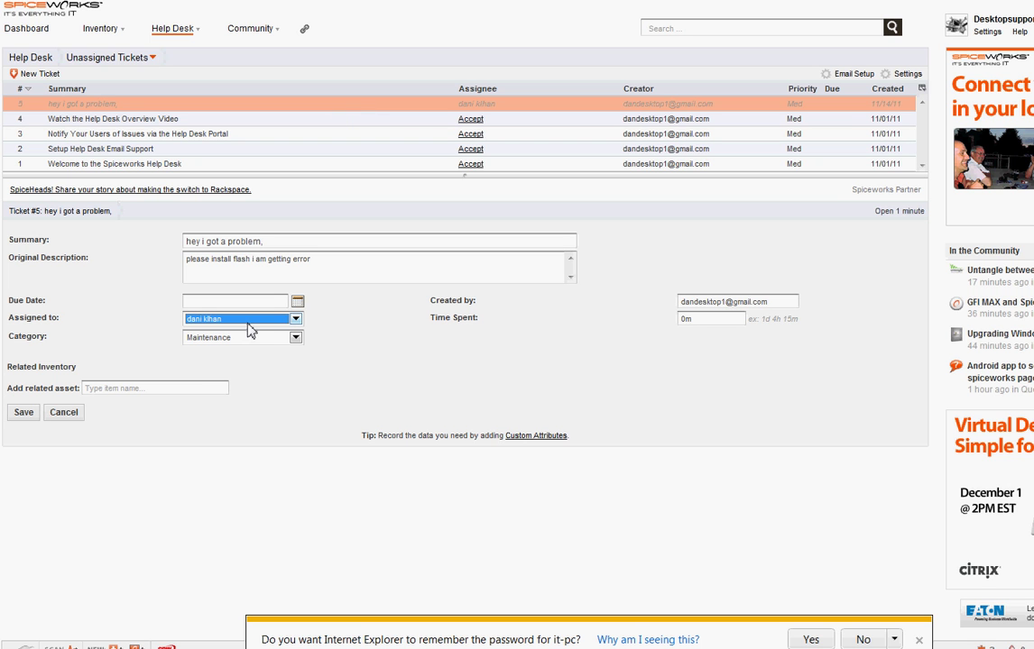
pyautogui.click(23, 413)
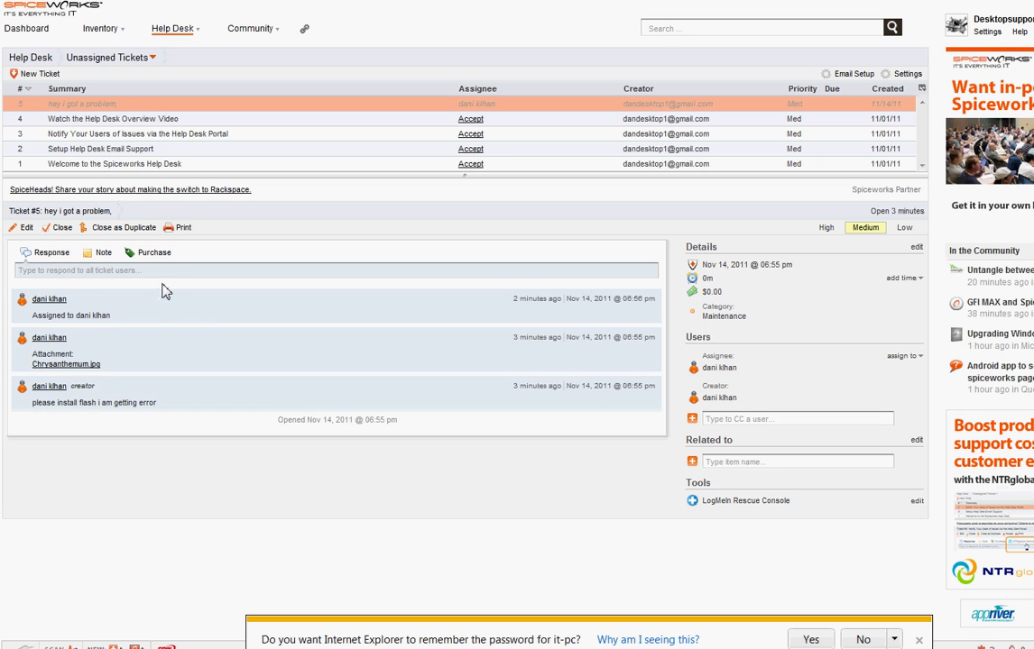
# Step: Post the response 'i already updated your system please restart your IE' on ticket #5
pyautogui.click(175, 274)
pyautogui.write('i already')
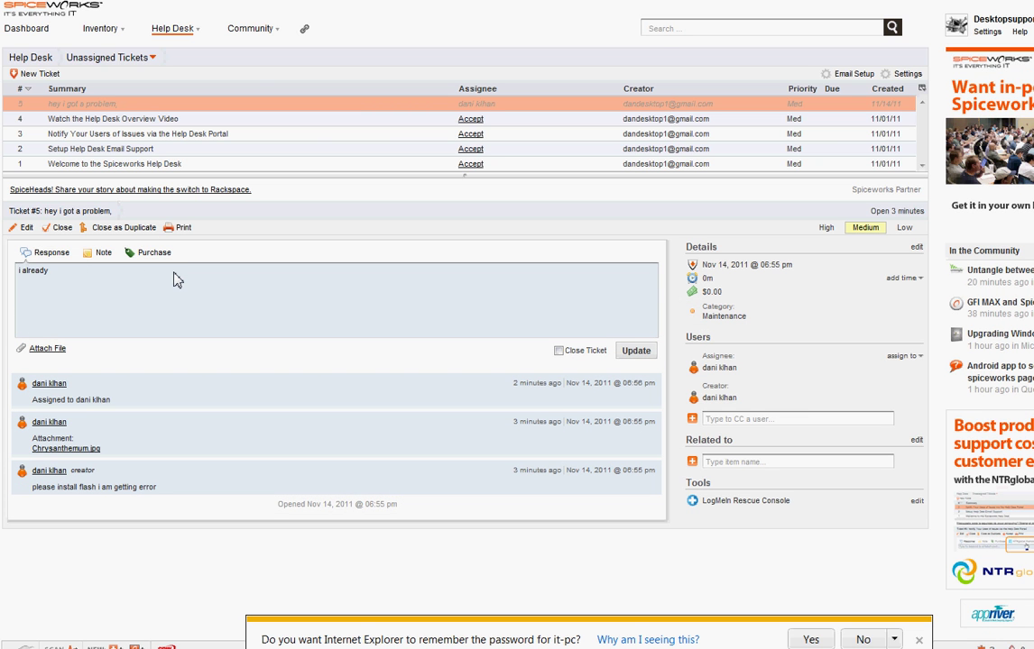
pyautogui.write(' updated your system please restart your b')
pyautogui.press('BackSpace')
pyautogui.write('IE')
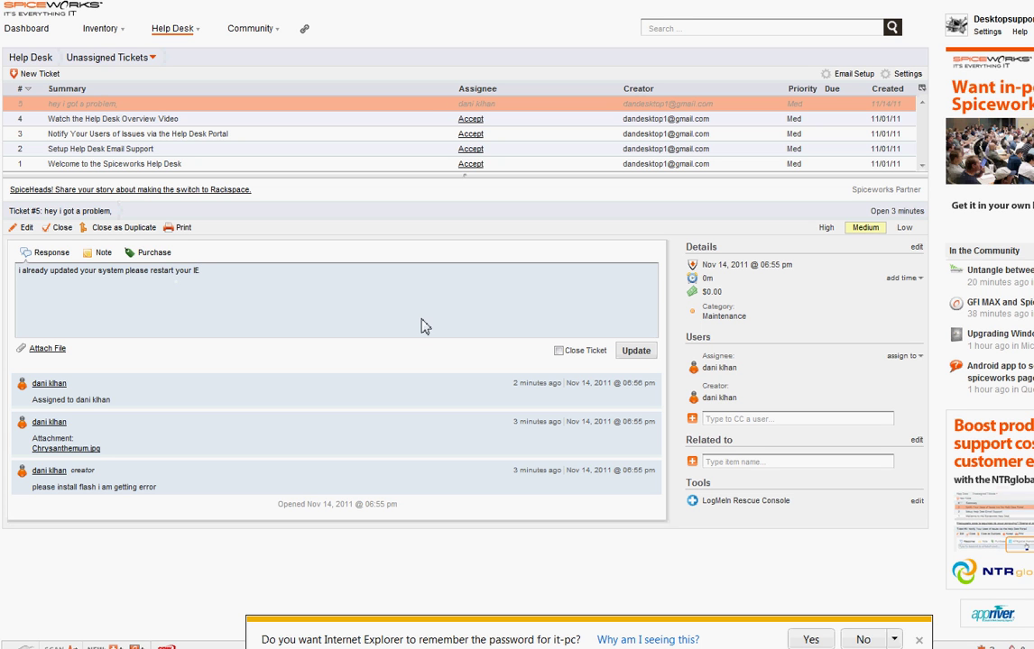
pyautogui.click(642, 354)
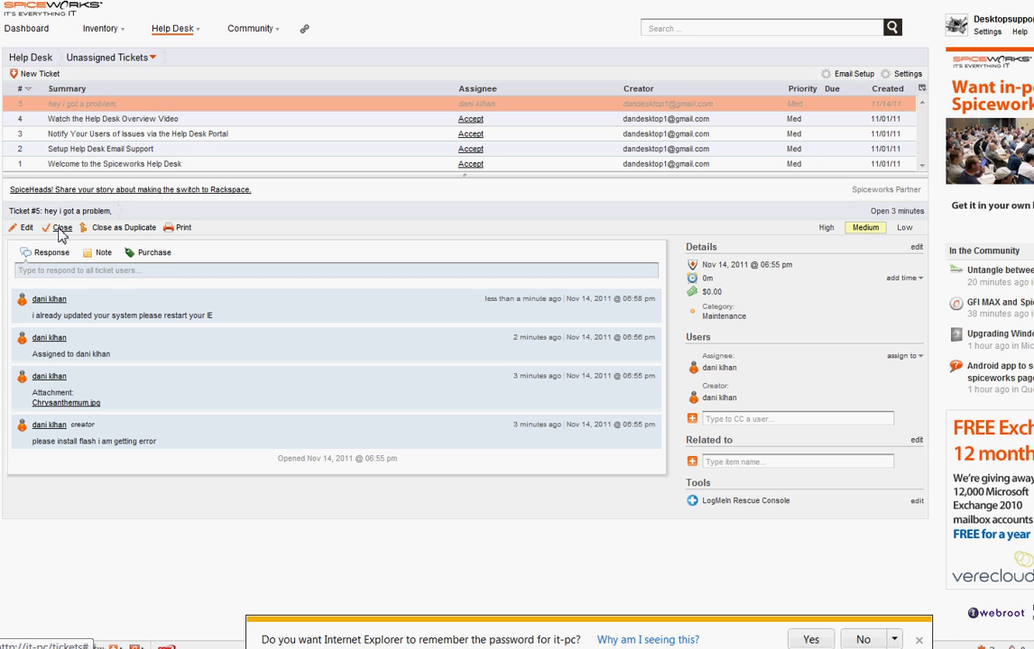
# Step: Close ticket #5
pyautogui.click(60, 228)
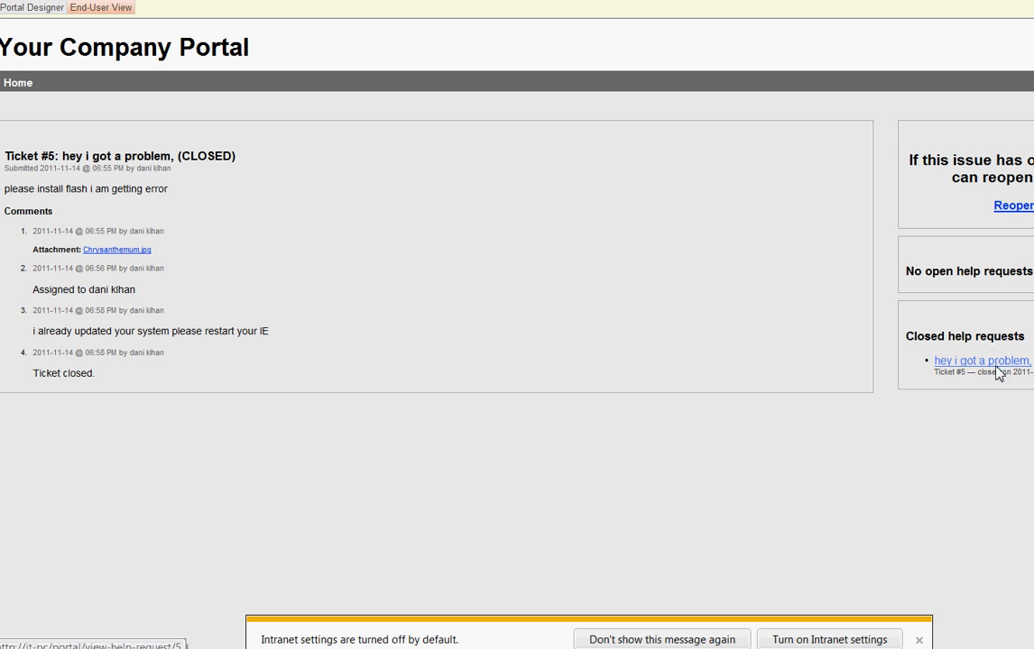
# Step: Open the closed ticket #5 in the end-user portal and reopen it
pyautogui.click(961, 362)
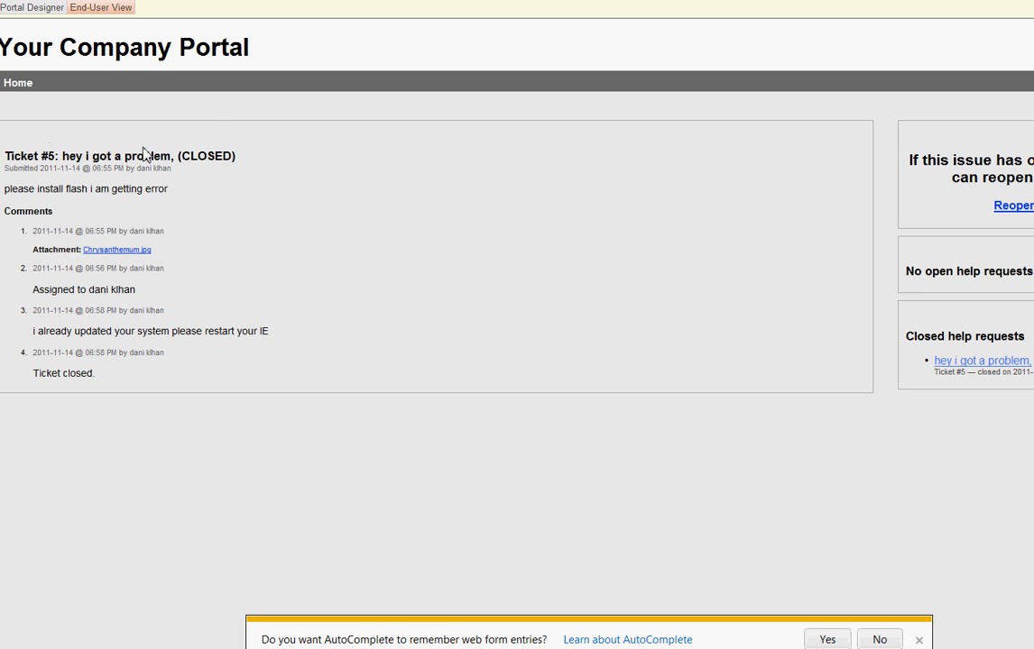
pyautogui.moveTo(242, 157); pyautogui.dragTo(27, 155)
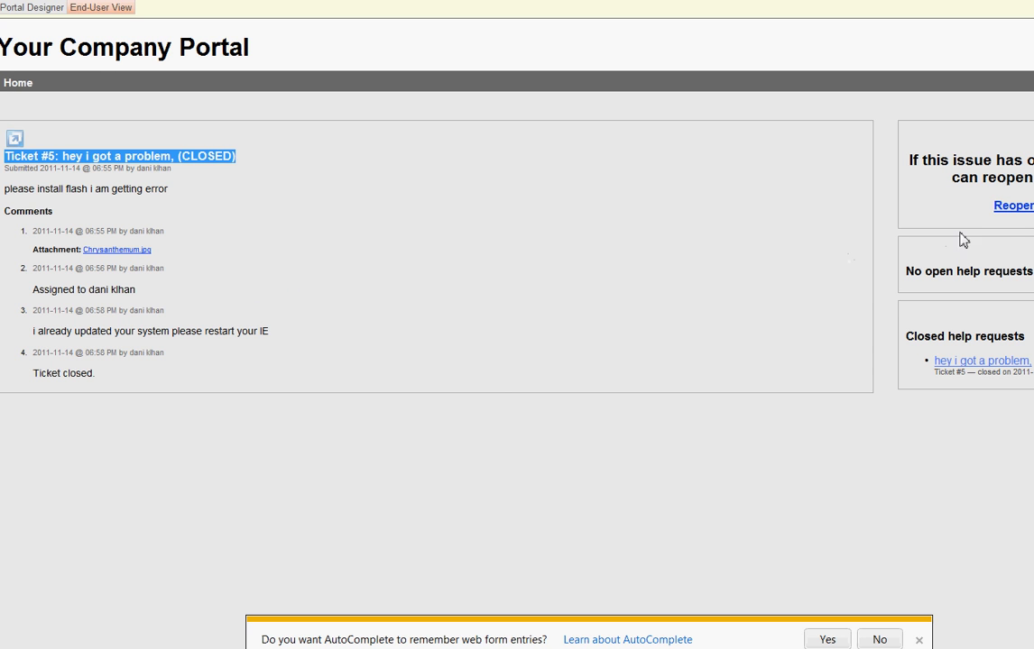
pyautogui.click(1008, 207)
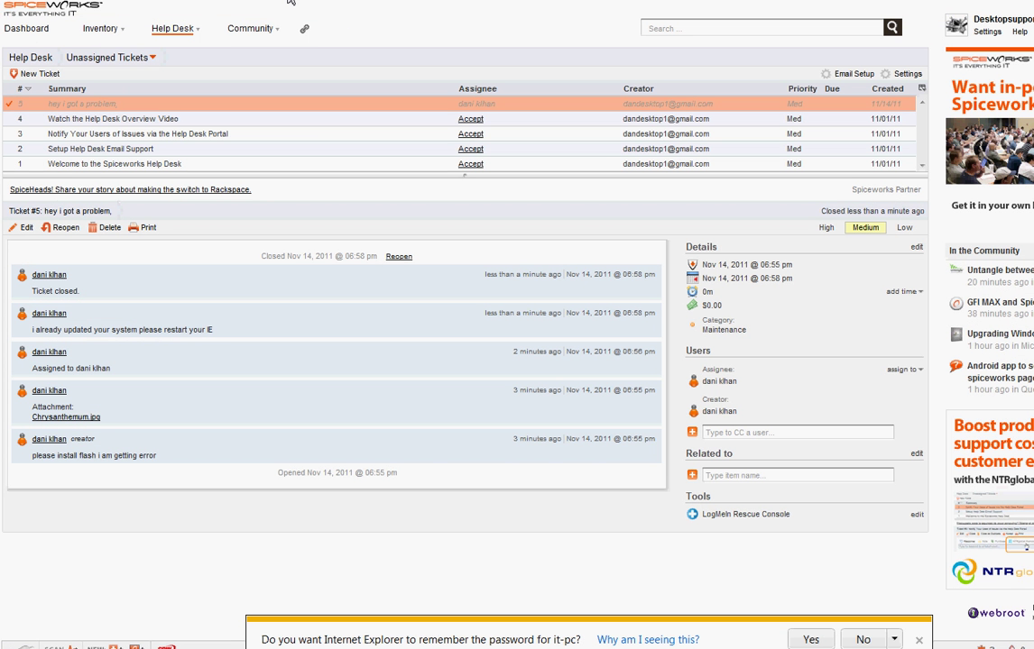
# Step: Reload the Help Desk page with F5
pyautogui.press('F5')
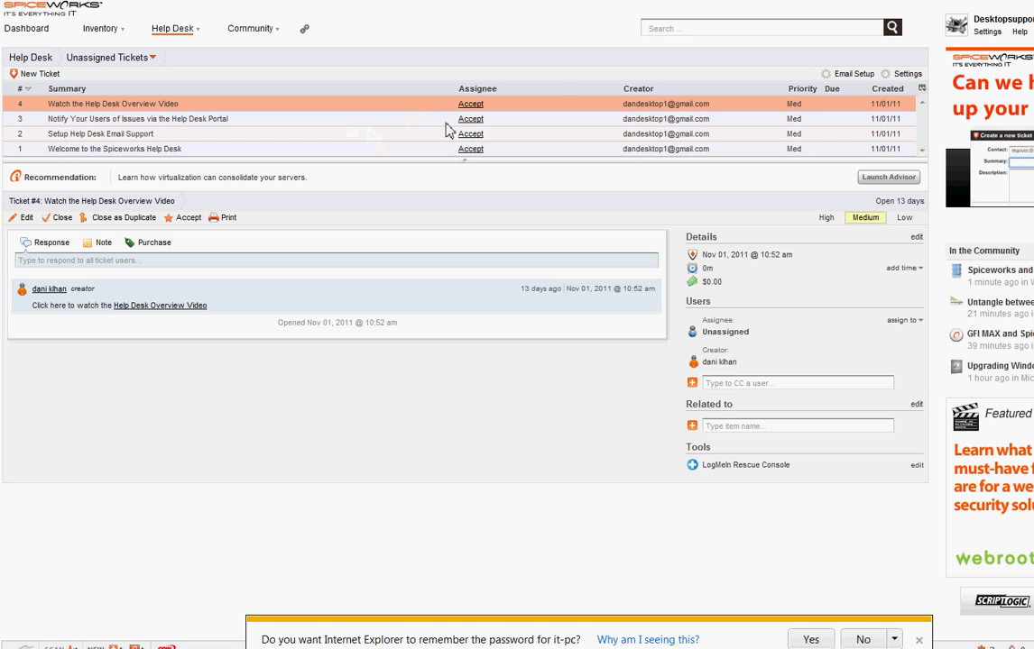
# Step: Switch the ticket view to Open Tickets and begin a response on ticket #5
pyautogui.click(113, 57)
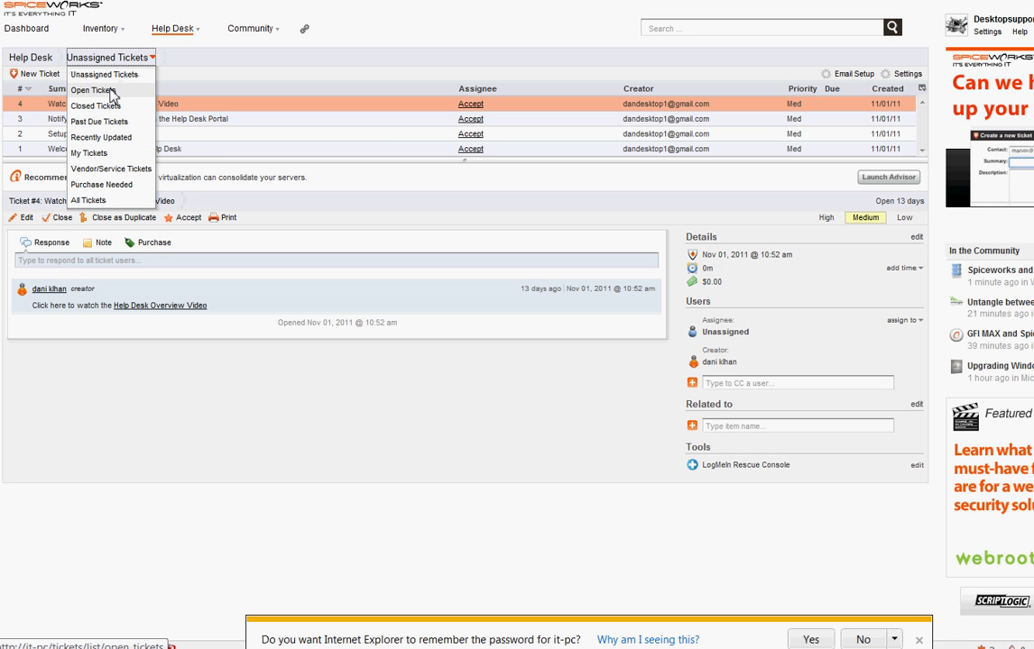
pyautogui.click(83, 90)
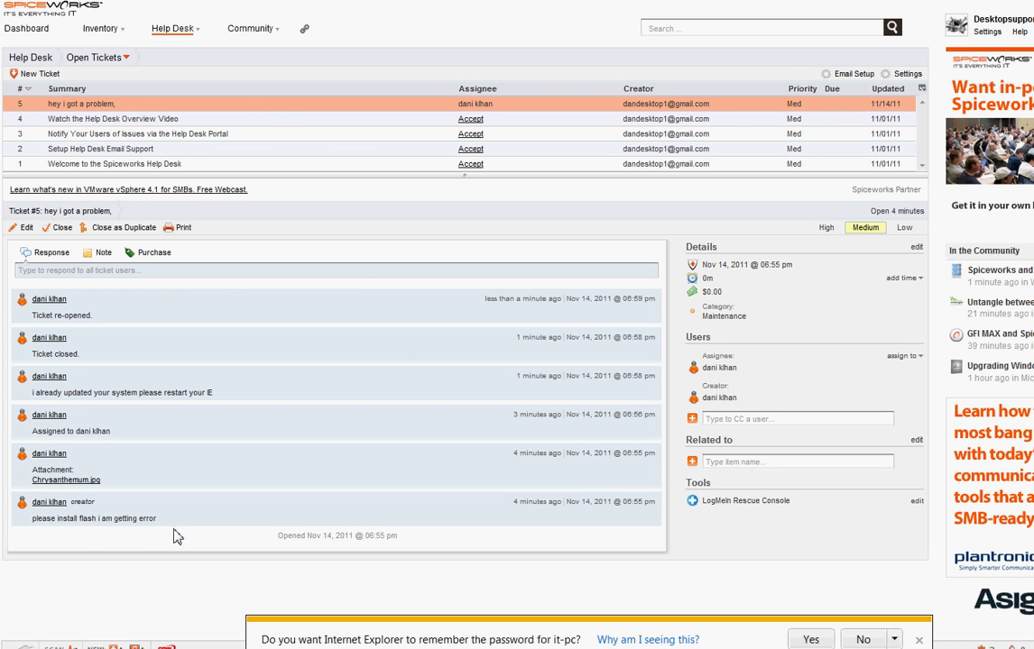
pyautogui.click(84, 272)
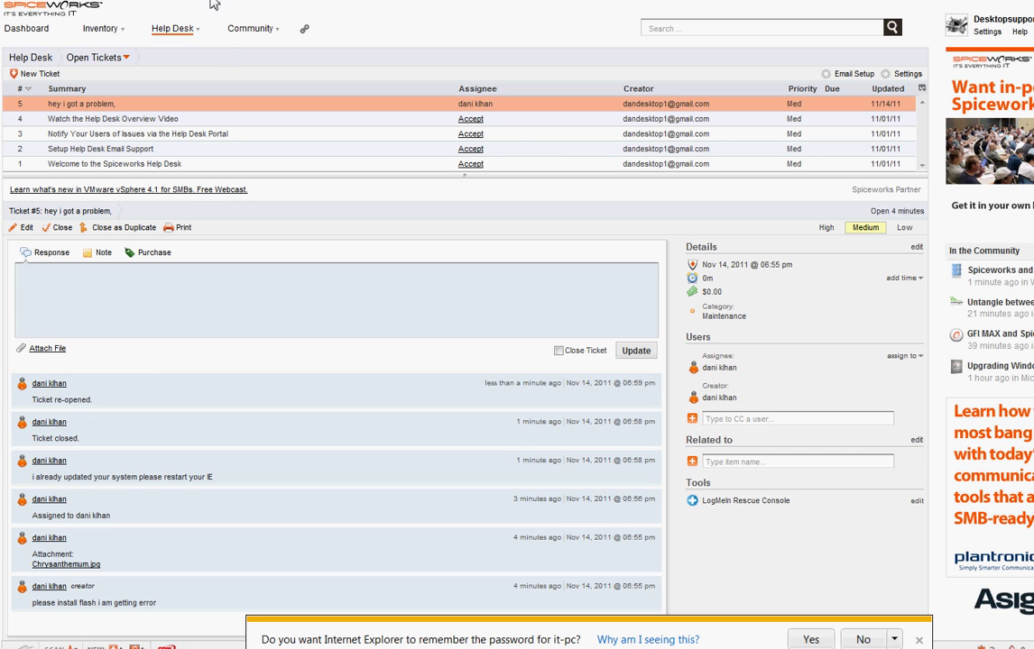
# Step: Switch ticket #5 to End-User View and place the cursor in its Response box
pyautogui.click(715, 0)
pyautogui.click(275, 325)
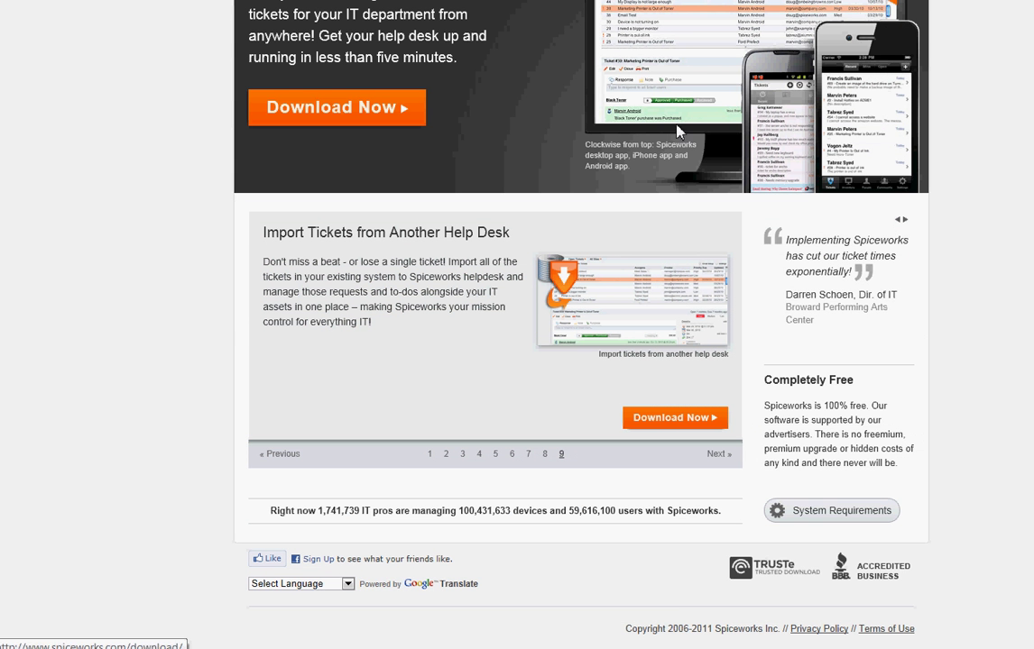
# Step: Go to Google via 'goo' in the address bar and type 'spiceworks com' as the search
pyautogui.moveTo(764, 380); pyautogui.dragTo(911, 469)
pyautogui.scroll(2, 911, 469)
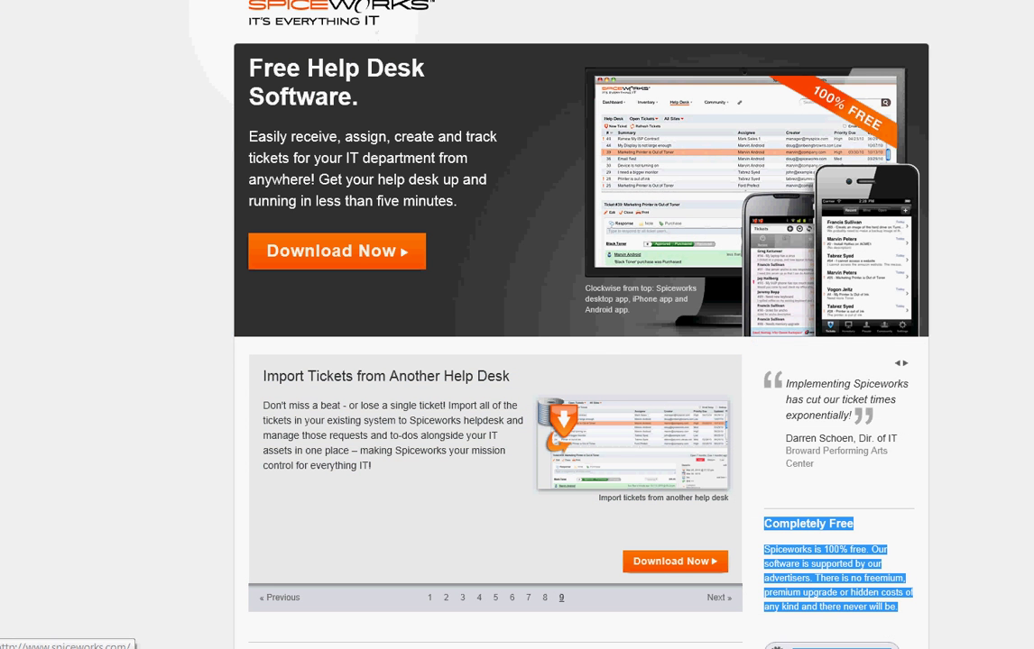
pyautogui.write('goo')
pyautogui.press('Return')
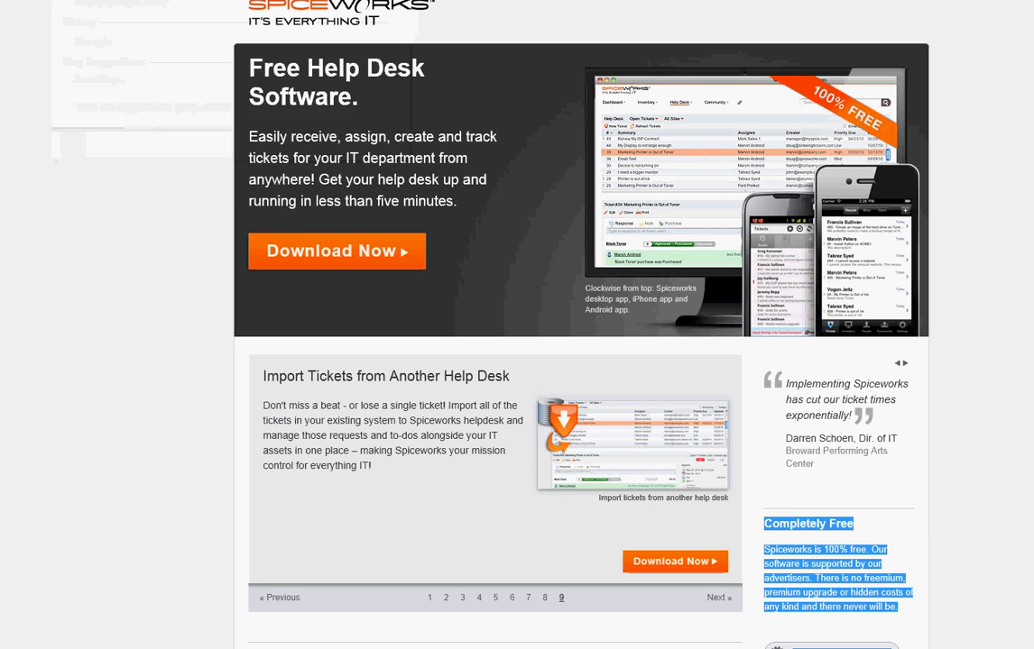
pyautogui.write('spiceworks com')
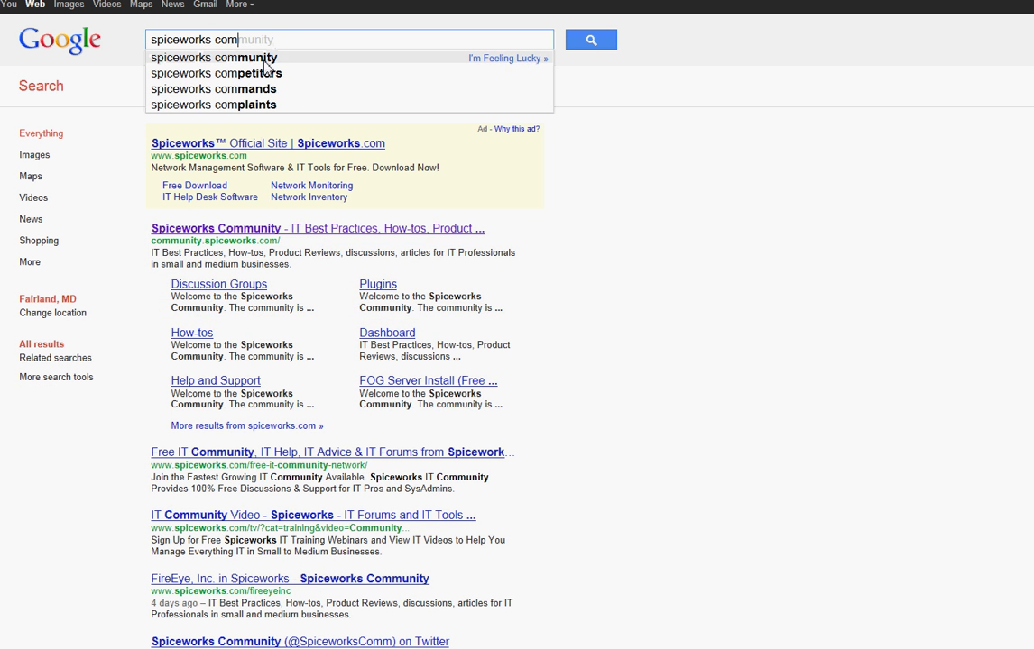
# Step: Pick the 'spiceworks community' suggestion and follow the Spiceworks Community result link
pyautogui.click(236, 57)
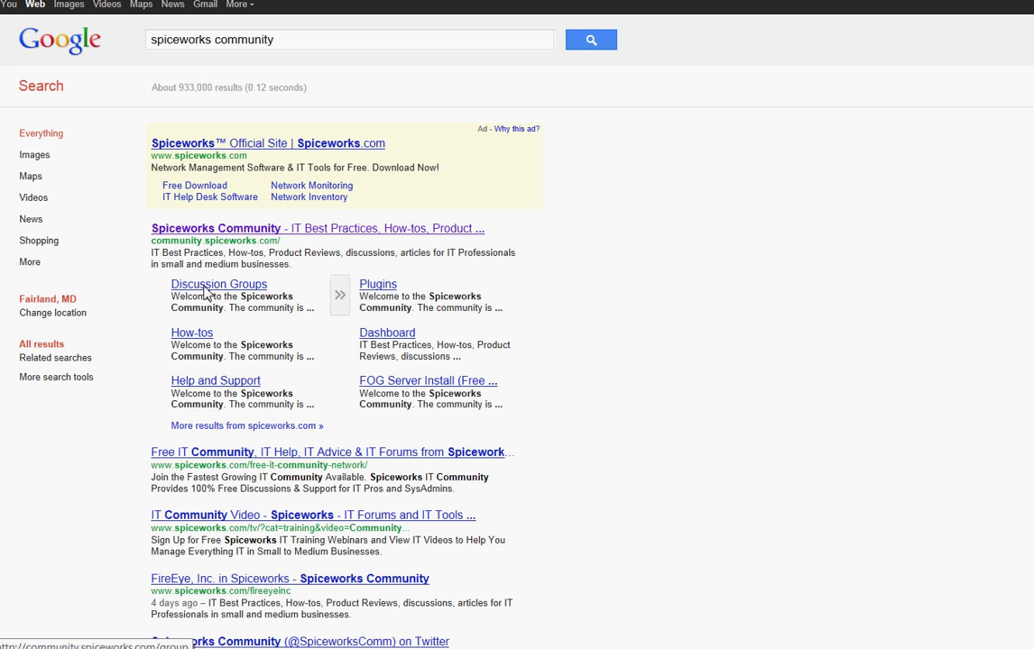
pyautogui.click(248, 232)
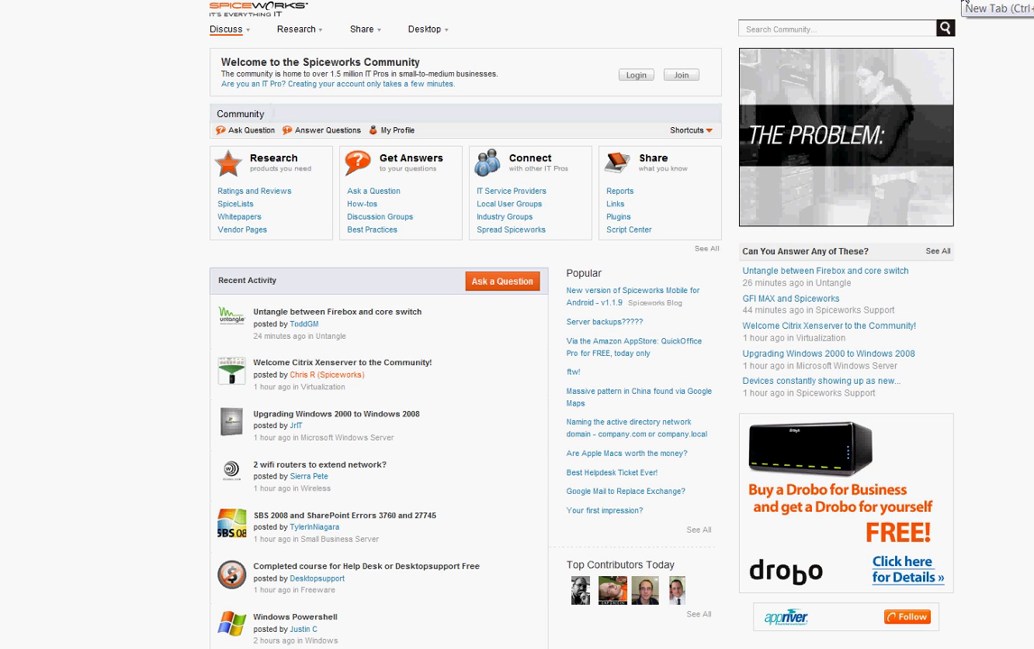
# Step: In a new tab, load Google and search for 'manageengine helpdesk'
pyautogui.click(962, 3)
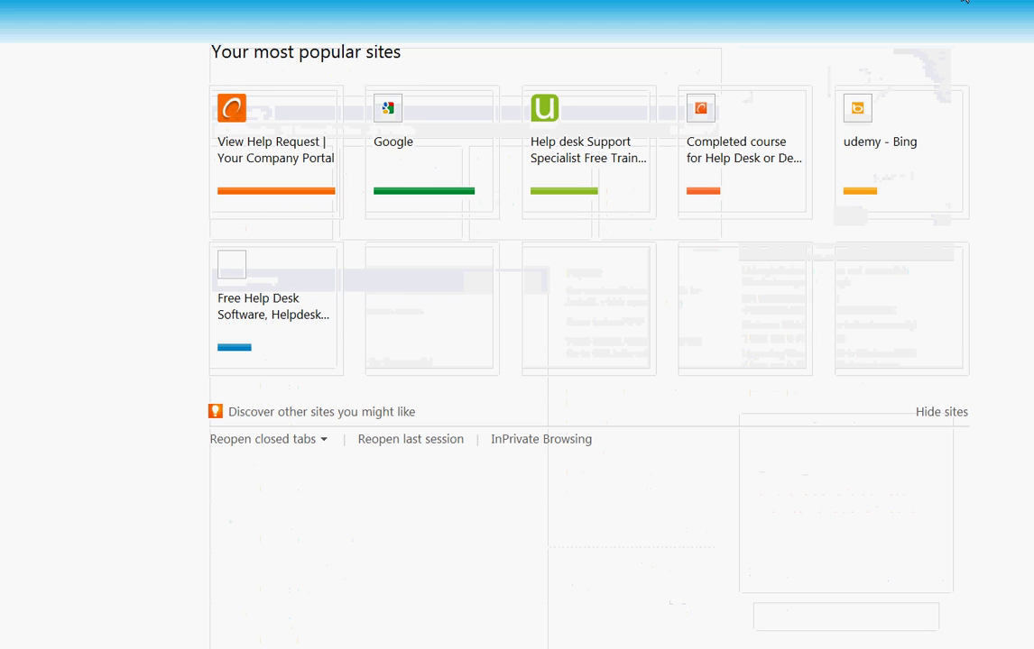
pyautogui.write('google')
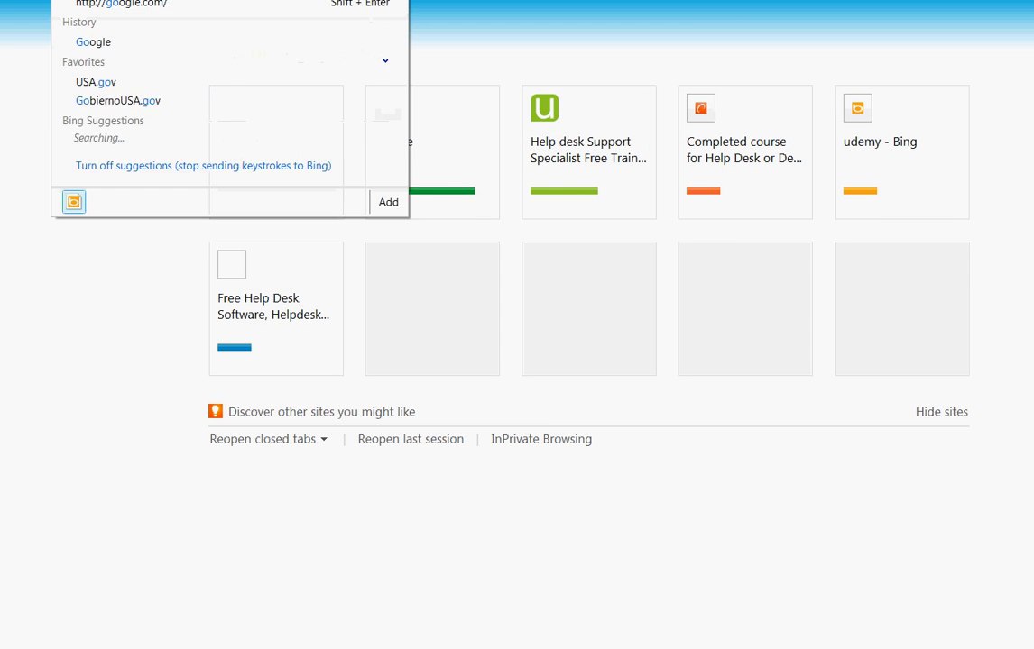
pyautogui.press('Return')
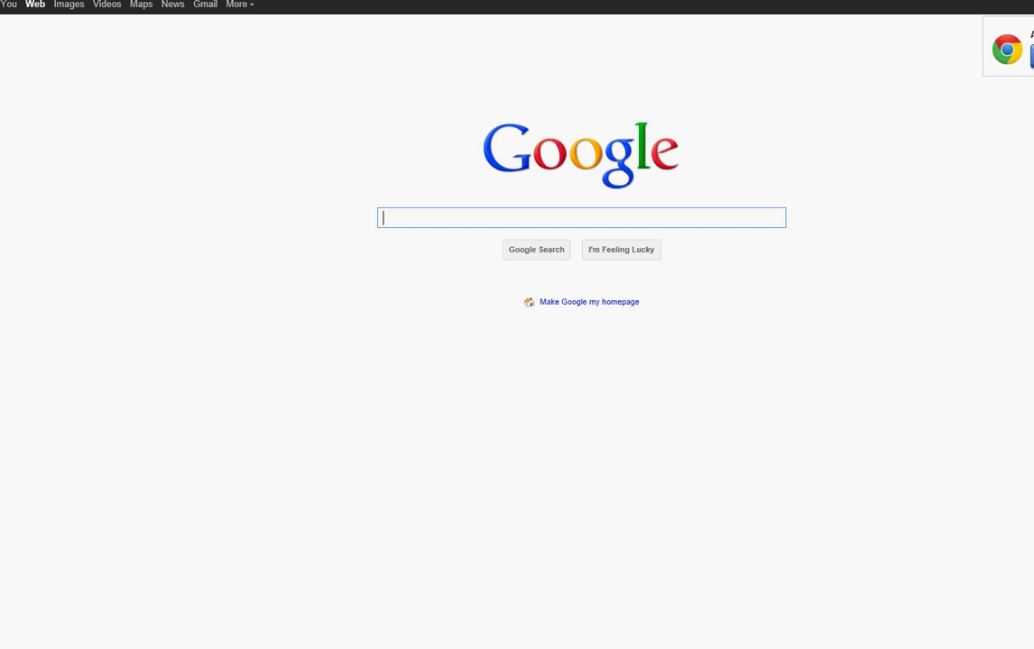
pyautogui.write('m')
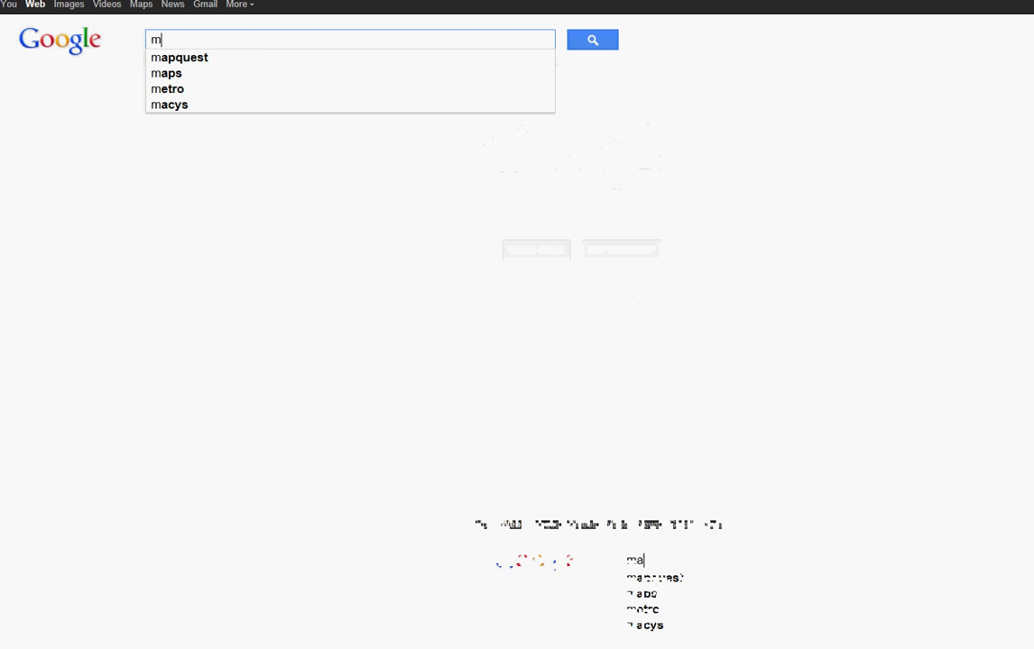
pyautogui.write('anageeing')
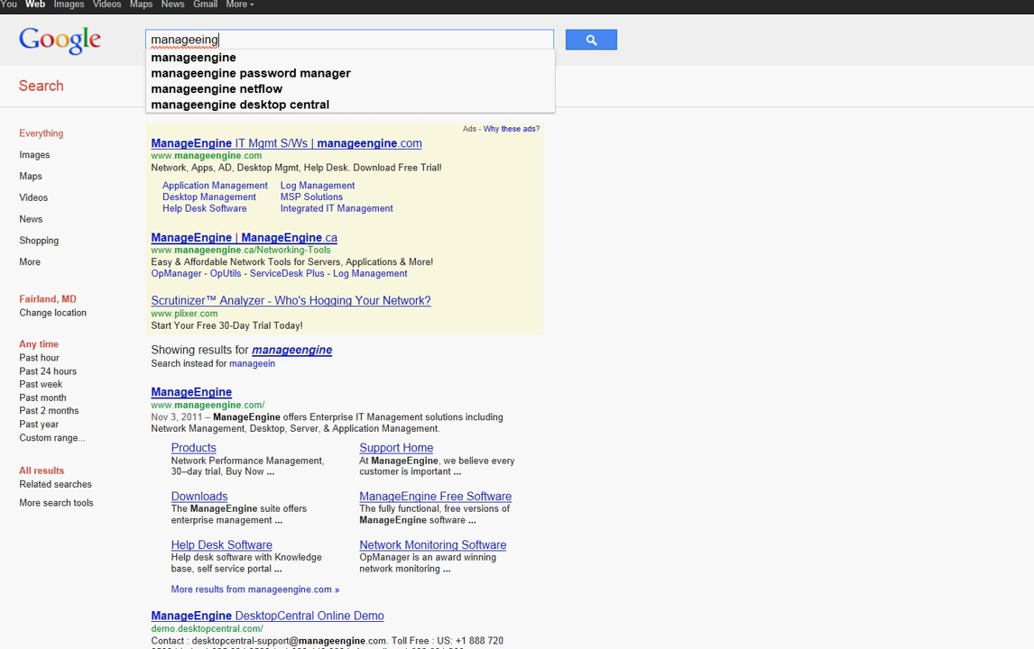
pyautogui.press('BackSpace')
pyautogui.press('BackSpace')
pyautogui.press('BackSpace')
pyautogui.write('ngine help')
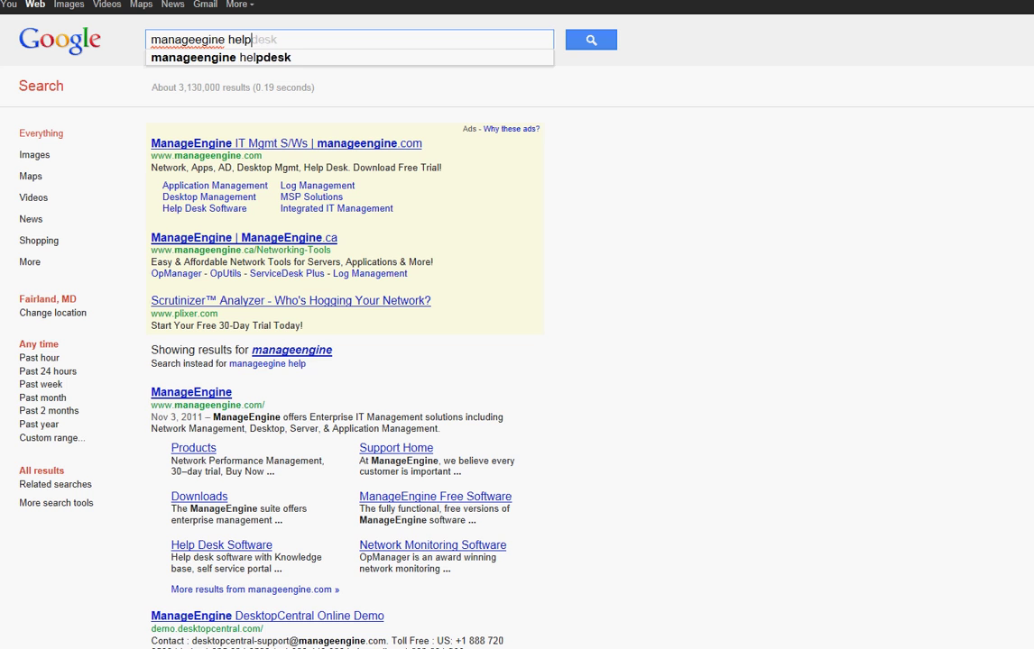
pyautogui.click(300, 61)
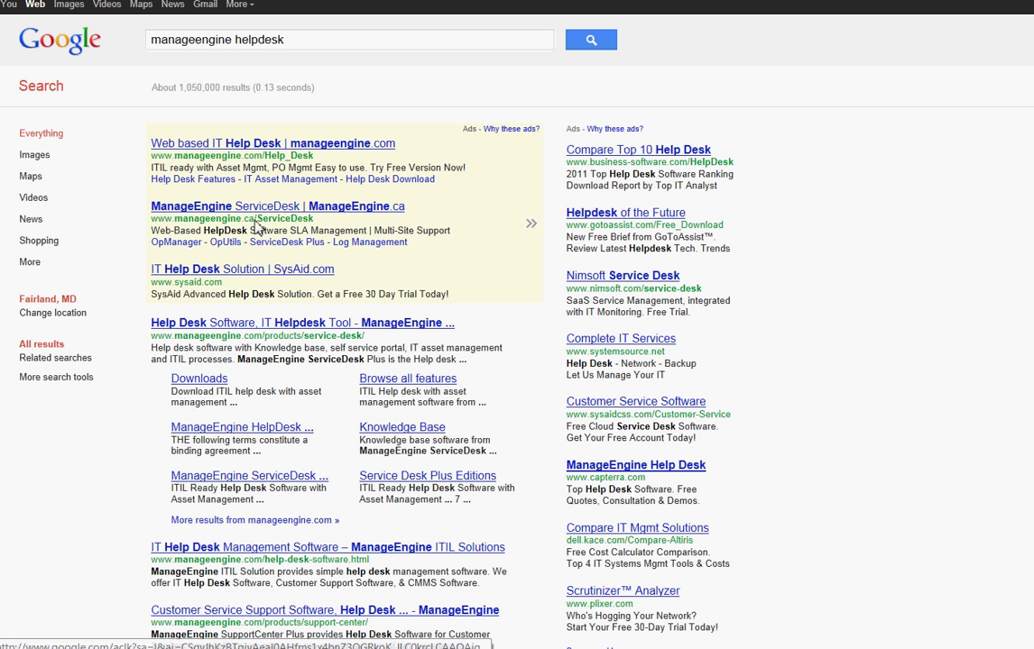
# Step: Open the ManageEngine Help Desk Software result, then its Demo tab and Online Demo
pyautogui.click(240, 328)
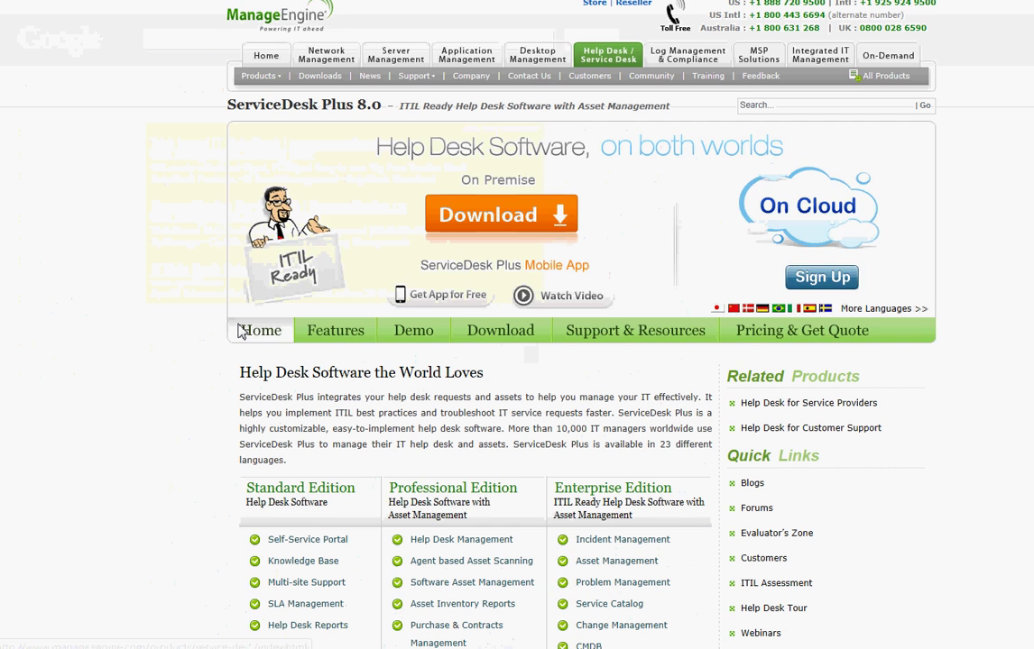
pyautogui.click(415, 341)
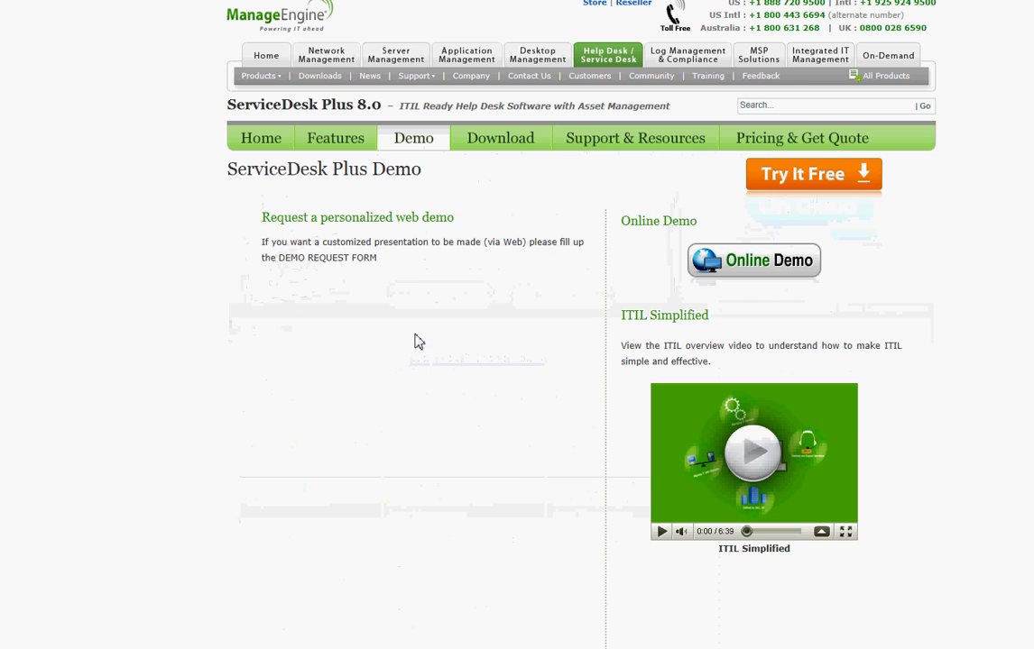
pyautogui.click(749, 267)
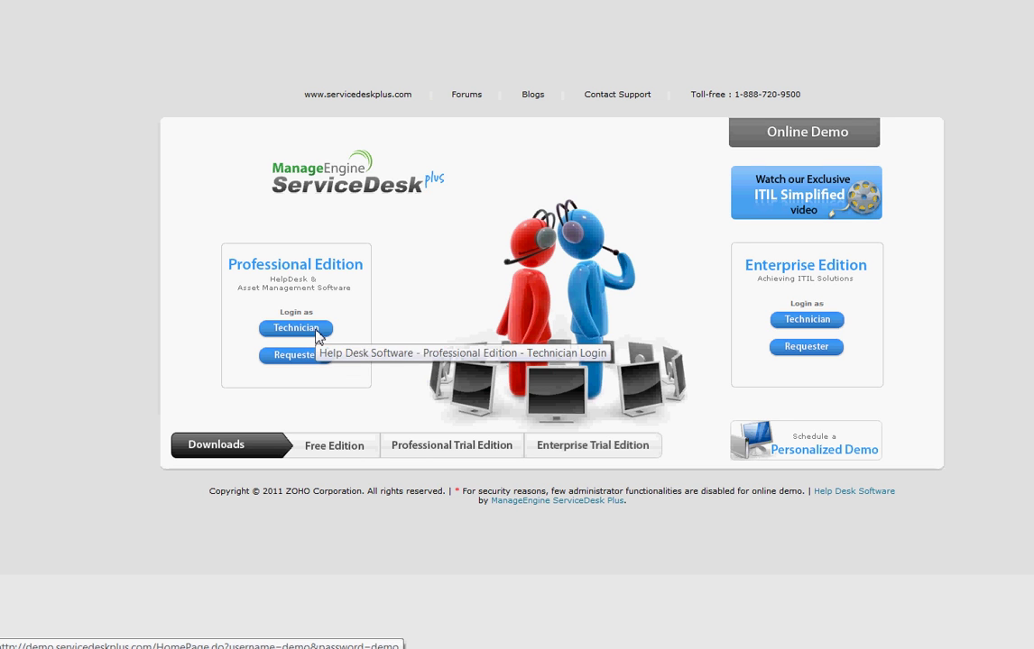
# Step: Log into the Professional Edition demo as a requester and start a New Incident
pyautogui.click(316, 333)
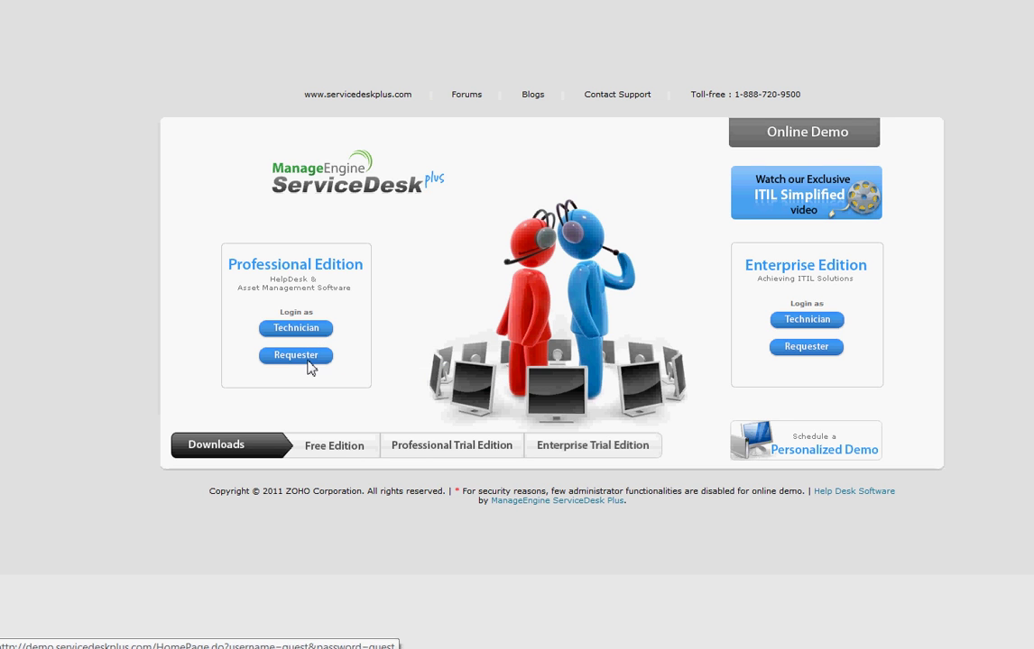
pyautogui.click(309, 362)
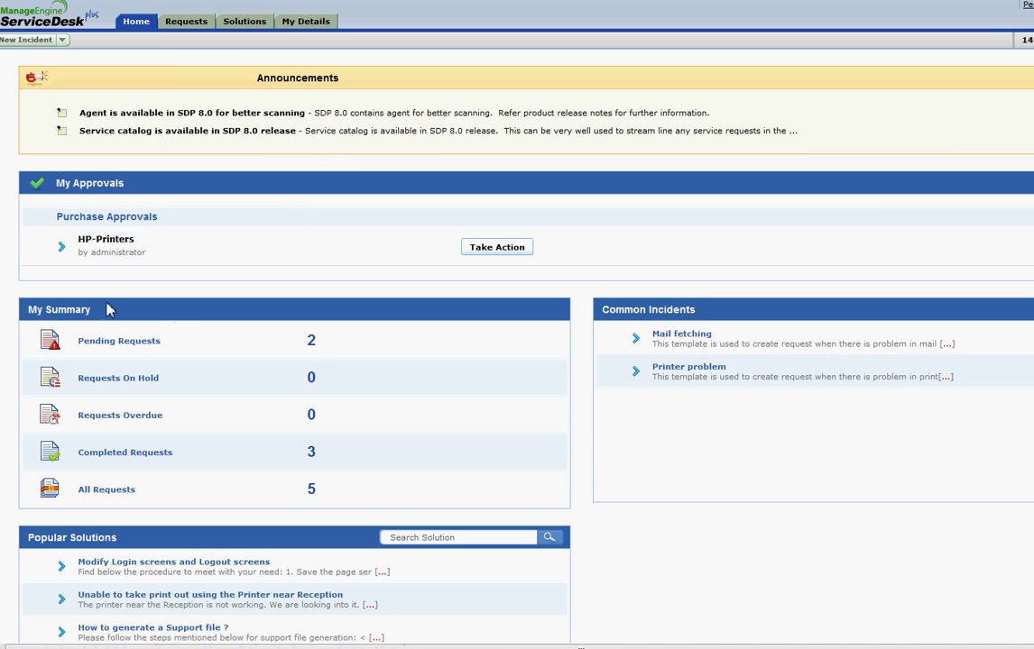
pyautogui.click(40, 47)
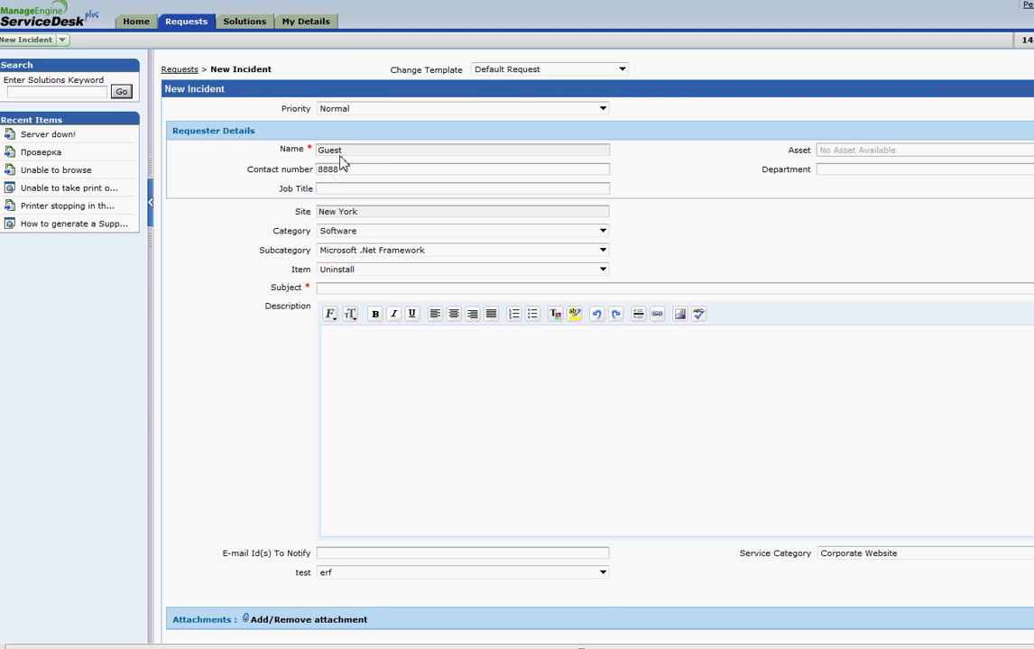
pyautogui.click(335, 191)
# Step: Enter the description 'i got a problem' and the subject 'printer' on the incident
pyautogui.click(335, 406)
pyautogui.write('i got a problem')
pyautogui.click(404, 289)
pyautogui.write('printer')
pyautogui.click(397, 465)
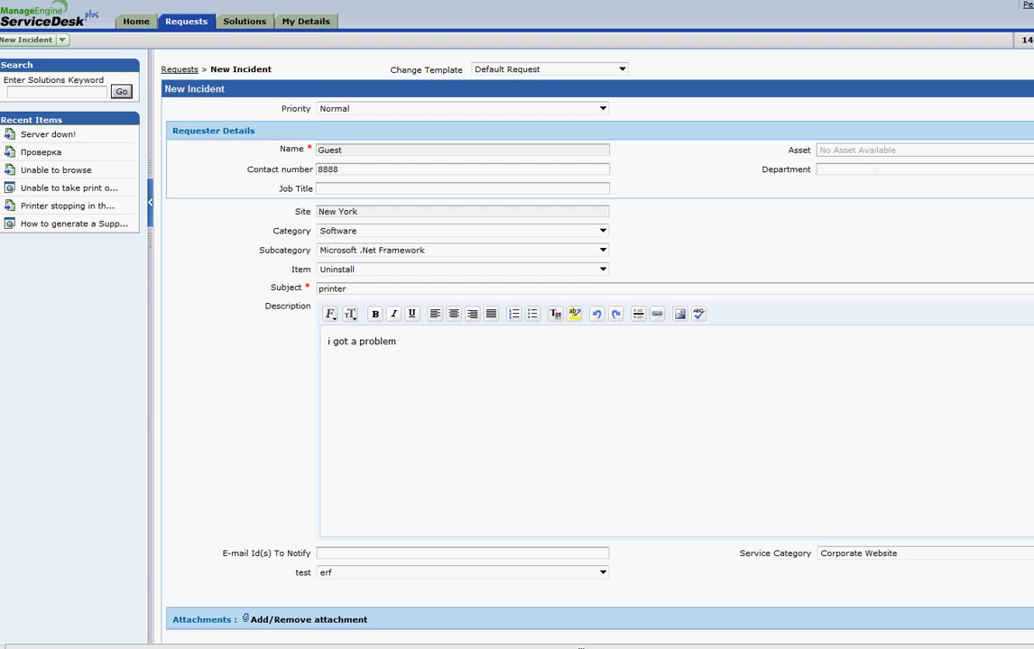
pyautogui.scroll(-2, 744, 153)
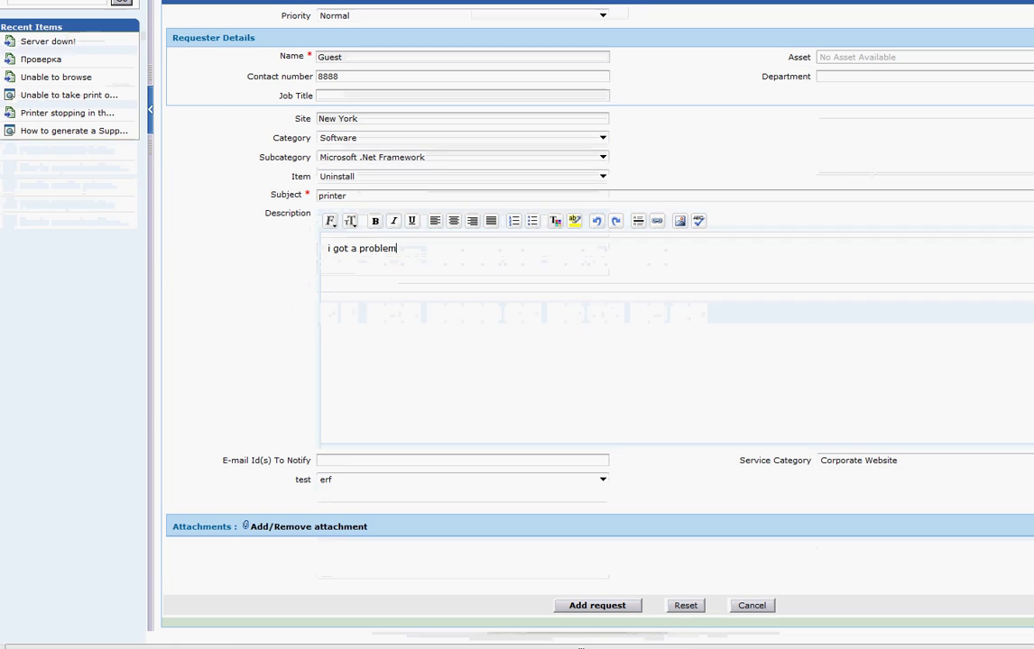
# Step: Add the printer request, check it was created as ID 24, then return Home
pyautogui.click(627, 608)
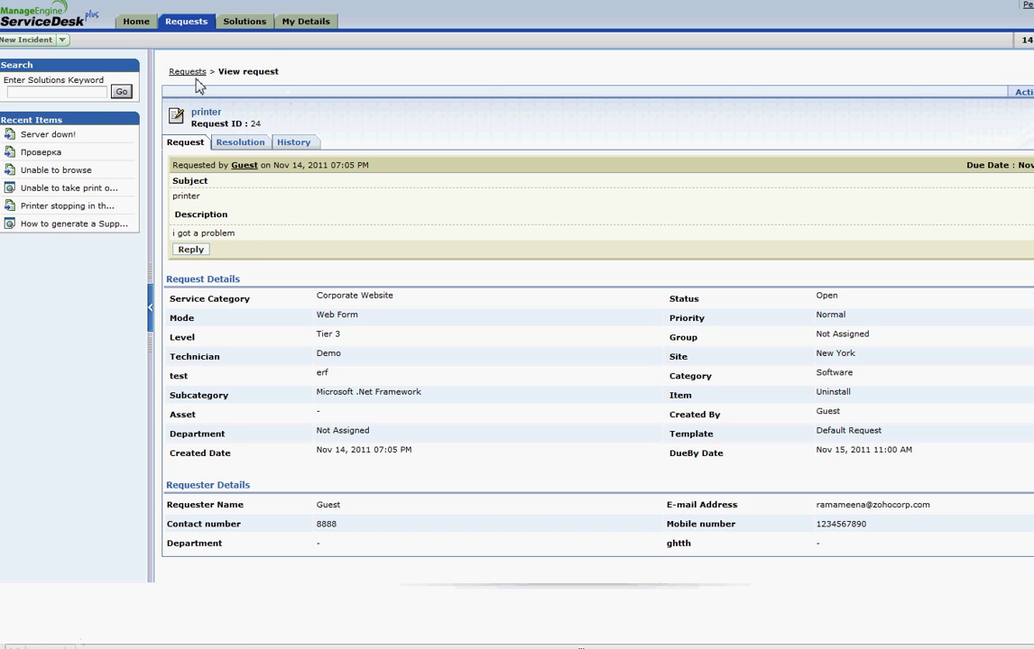
pyautogui.click(135, 29)
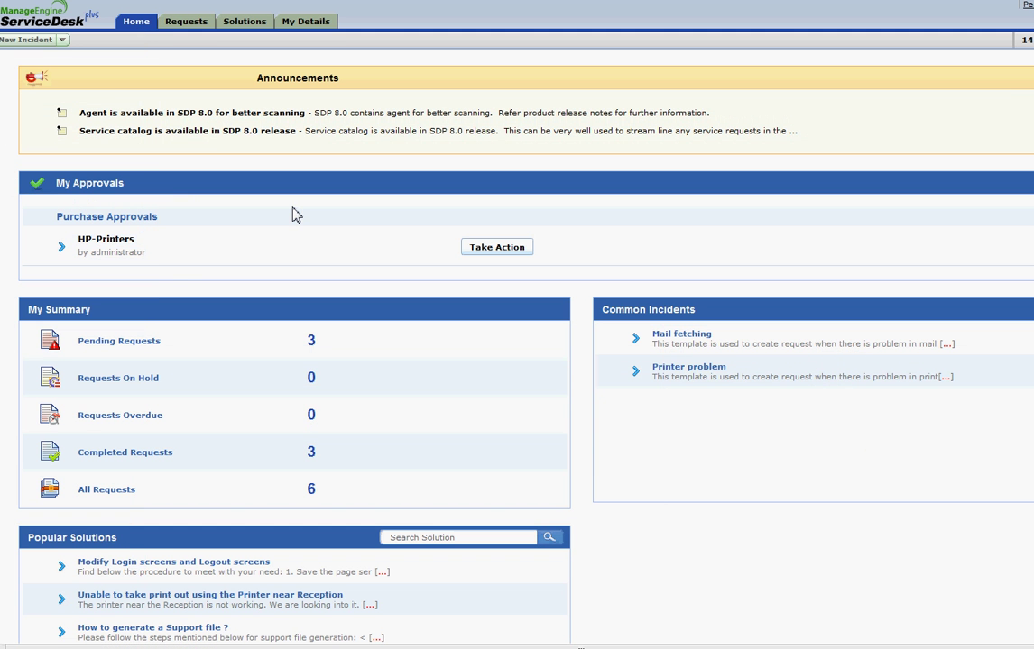